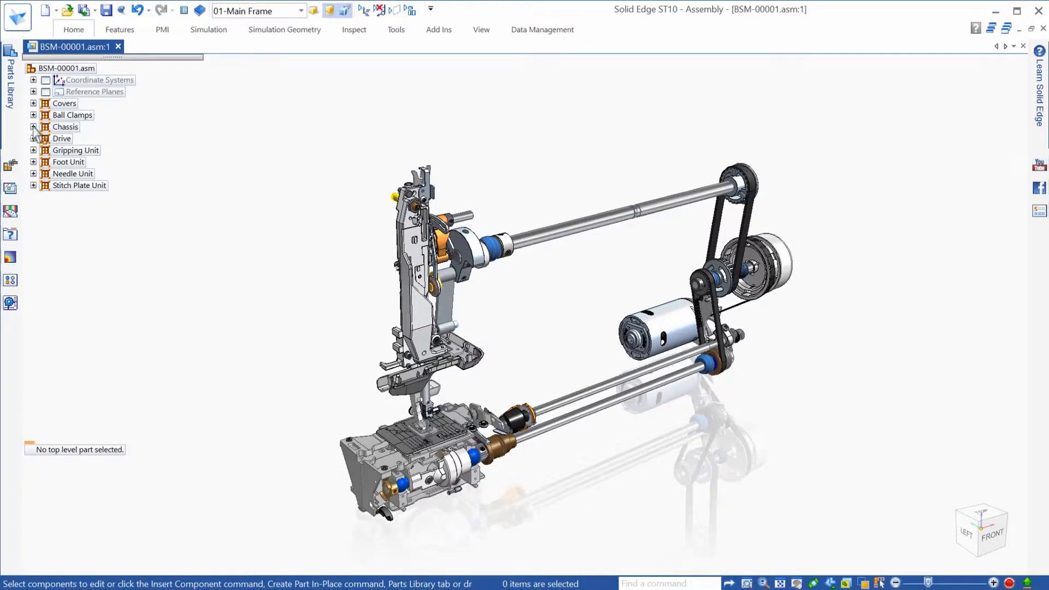
- Expand the Chassis group and display chassis parts BSM-00252.par and BSM-00254.par around the sewing machine mechanism
{"action": "left_click", "coordinate": [34, 127]}
{"action": "left_click", "coordinate": [60, 139]}
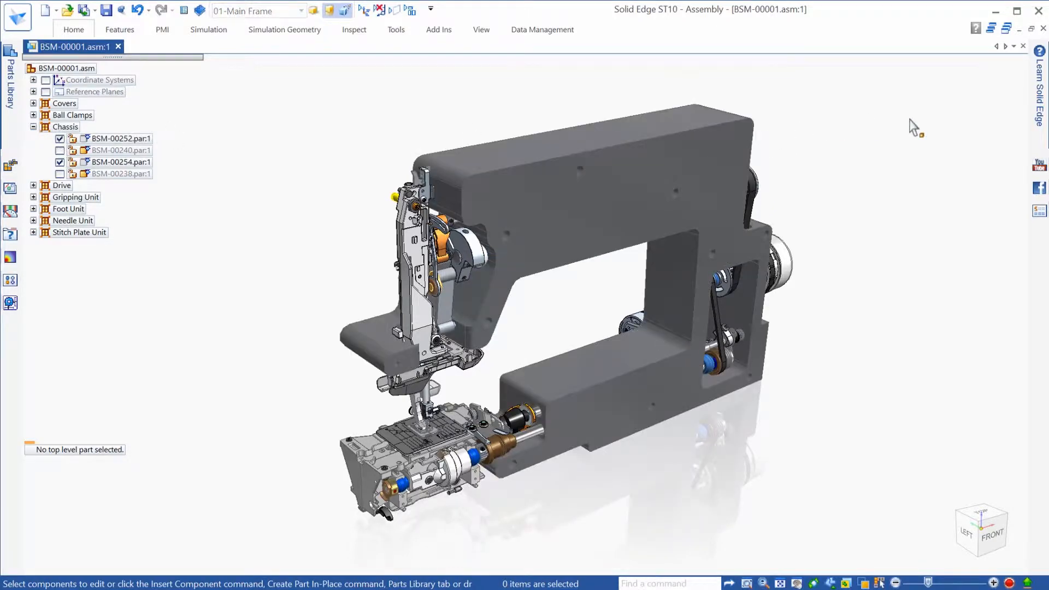
{"action": "middle_click_drag", "start_coordinate": [885, 100], "coordinate": [895, 118]}
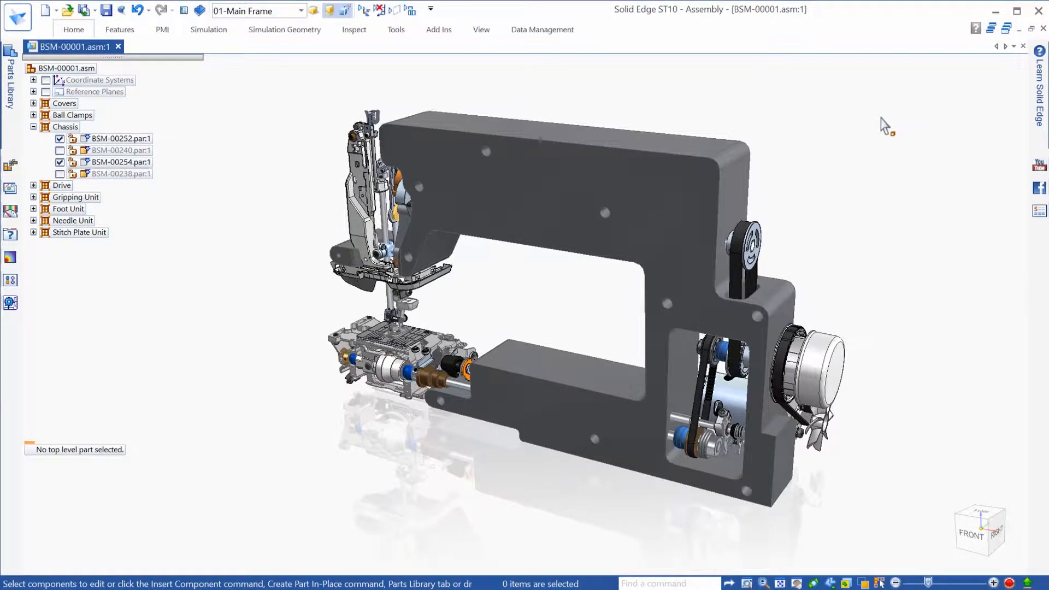
- Turn off the floor reflection under the sewing machine model
{"action": "left_click", "coordinate": [345, 11]}
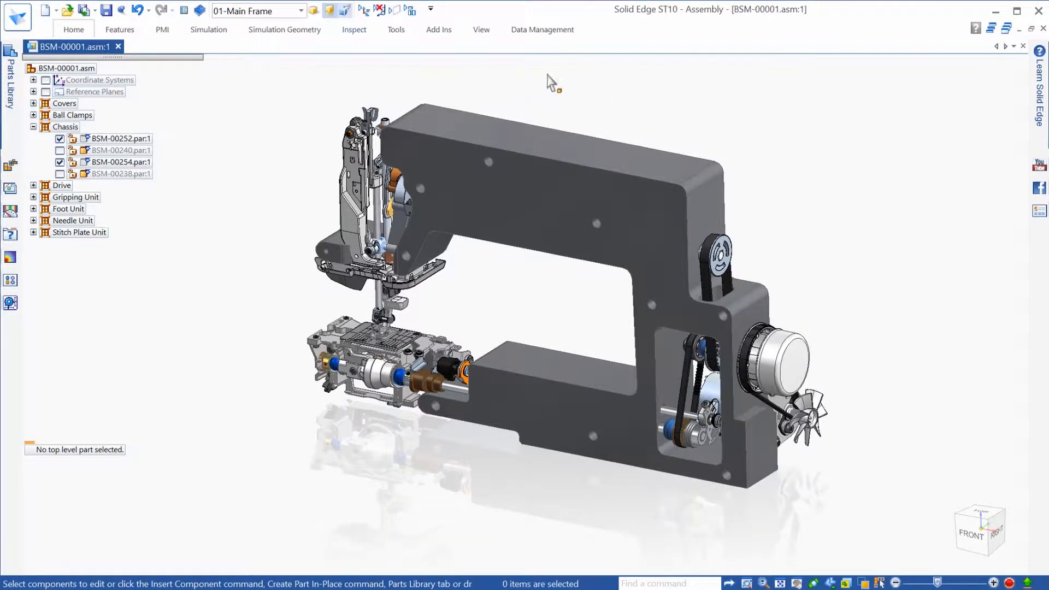
{"action": "scroll", "coordinate": [712, 86], "scroll_direction": "up", "scroll_amount": 3}
{"action": "left_click", "coordinate": [331, 11]}
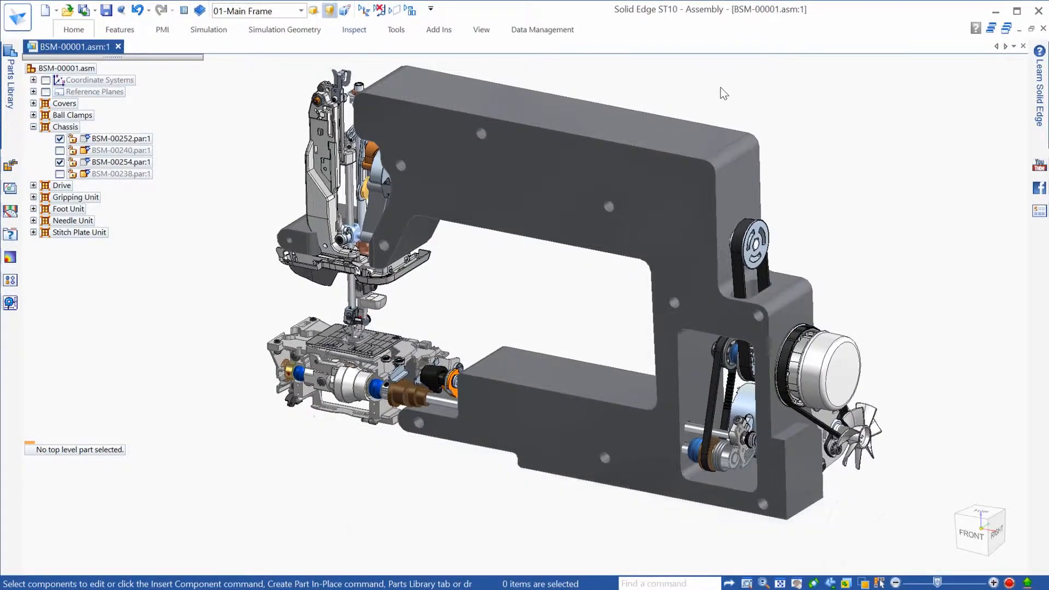
- Open chassis frame BSM-00252.par for in-place editing and bring up its Generative Design tools
{"action": "left_click", "coordinate": [713, 178]}
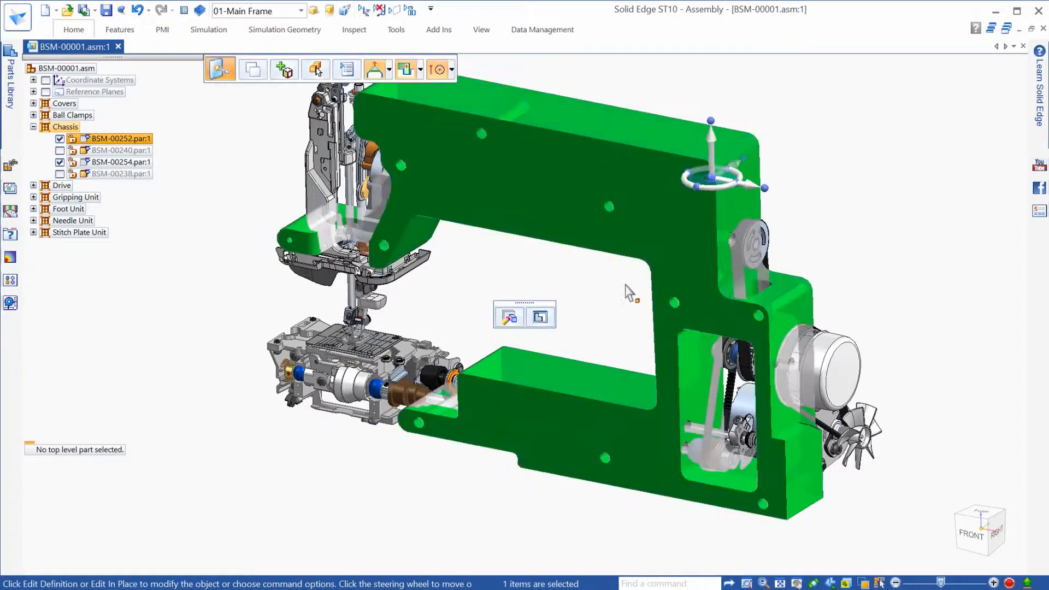
{"action": "left_click", "coordinate": [540, 316]}
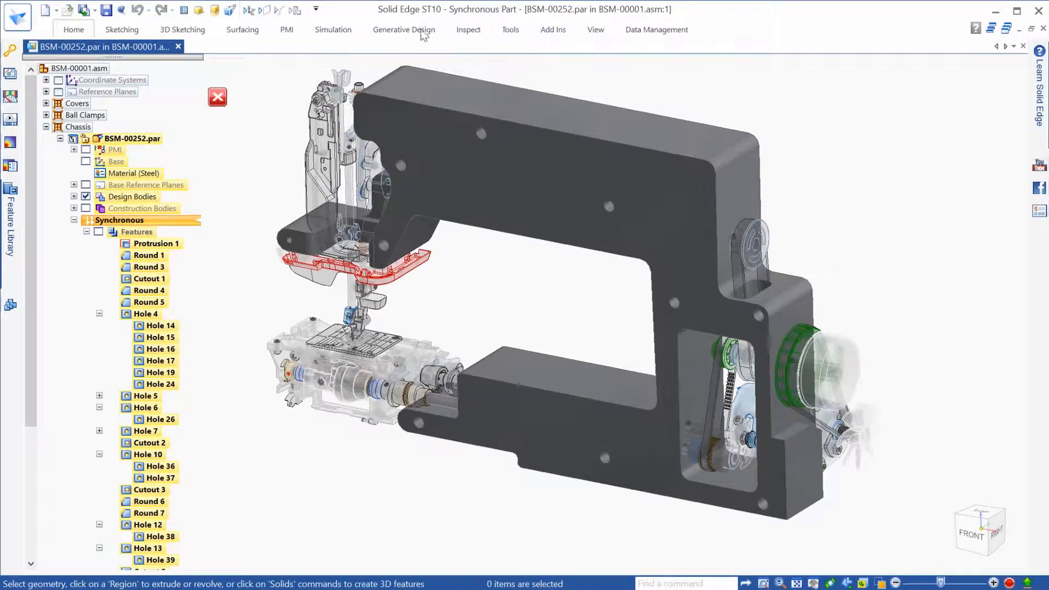
{"action": "double_click", "coordinate": [405, 30]}
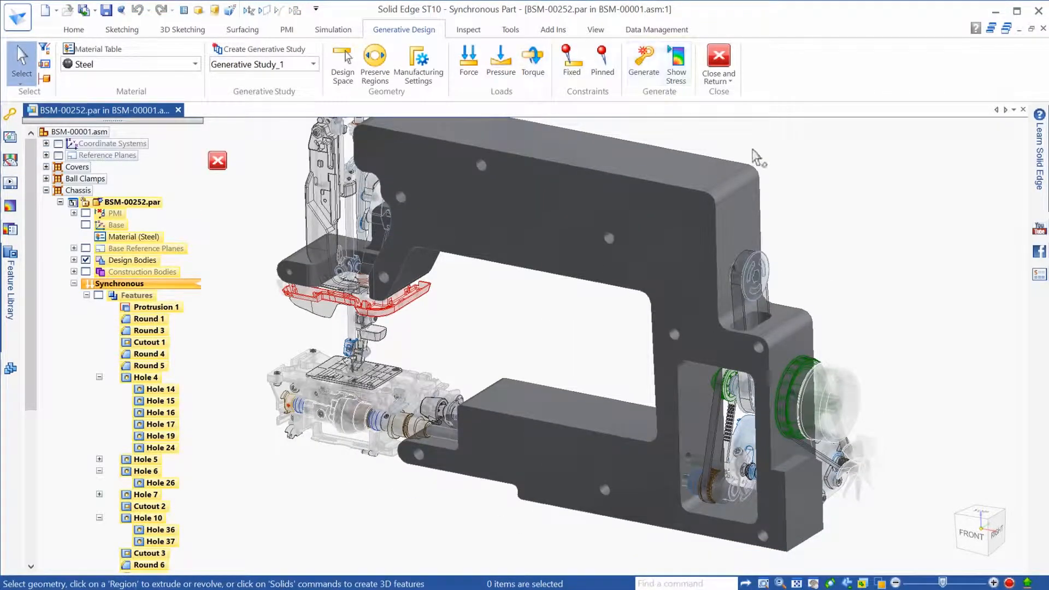
- Apply a 1000 mN force with a 1.00 mm offset to the head face beside the needle unit, flipping its direction
{"action": "left_click", "coordinate": [468, 63]}
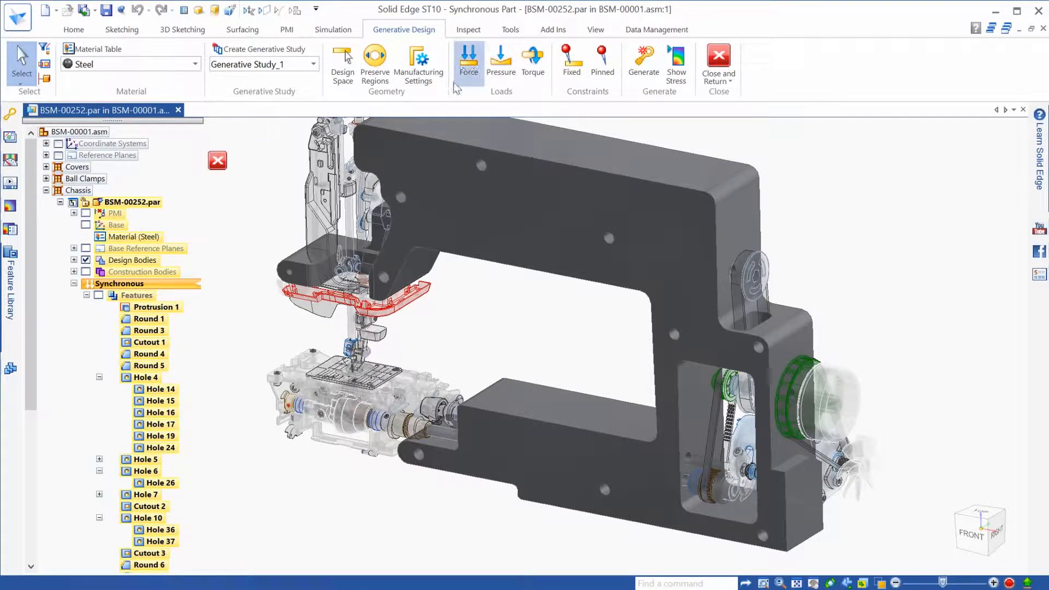
{"action": "left_click", "coordinate": [309, 259]}
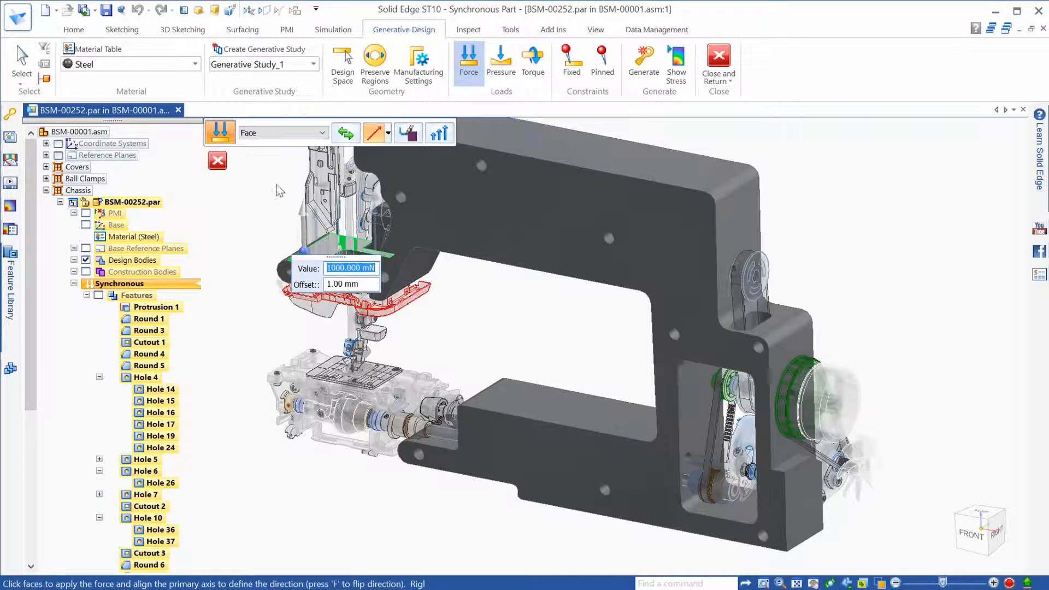
{"action": "left_click", "coordinate": [348, 135]}
{"action": "right_click", "coordinate": [242, 190]}
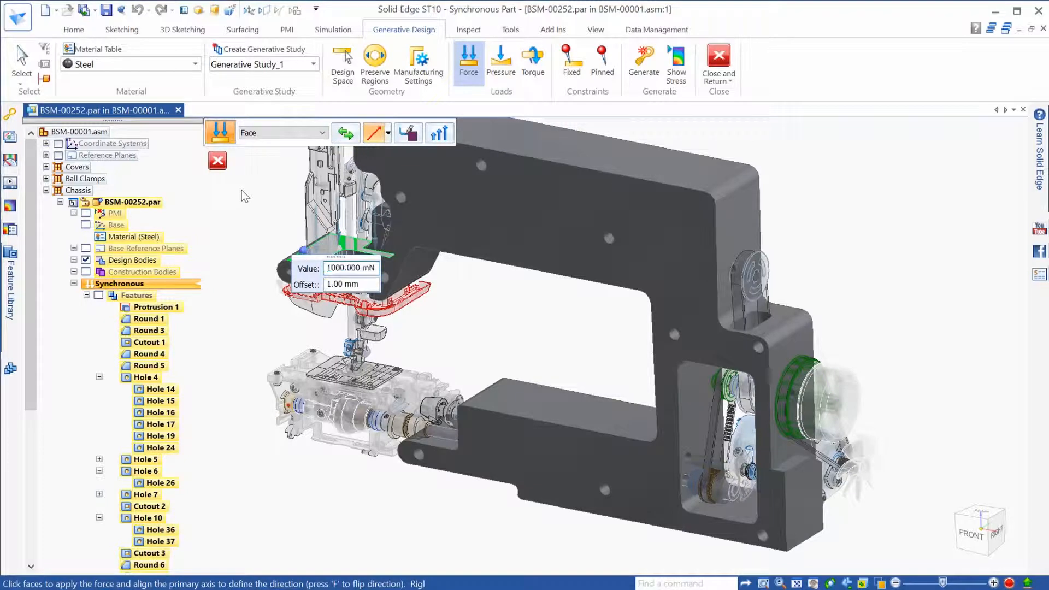
- Add a fixed constraint with a 1.00 mm offset to the underside face of the chassis frame's base
{"action": "left_click", "coordinate": [572, 71]}
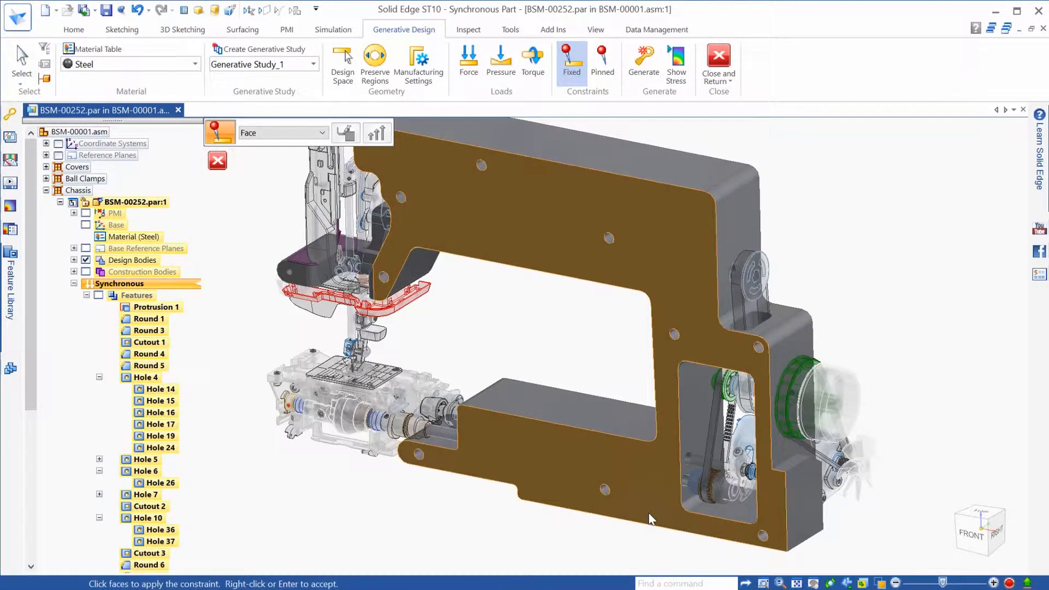
{"action": "right_click", "coordinate": [648, 513]}
{"action": "left_click", "coordinate": [722, 536]}
{"action": "right_click", "coordinate": [565, 539]}
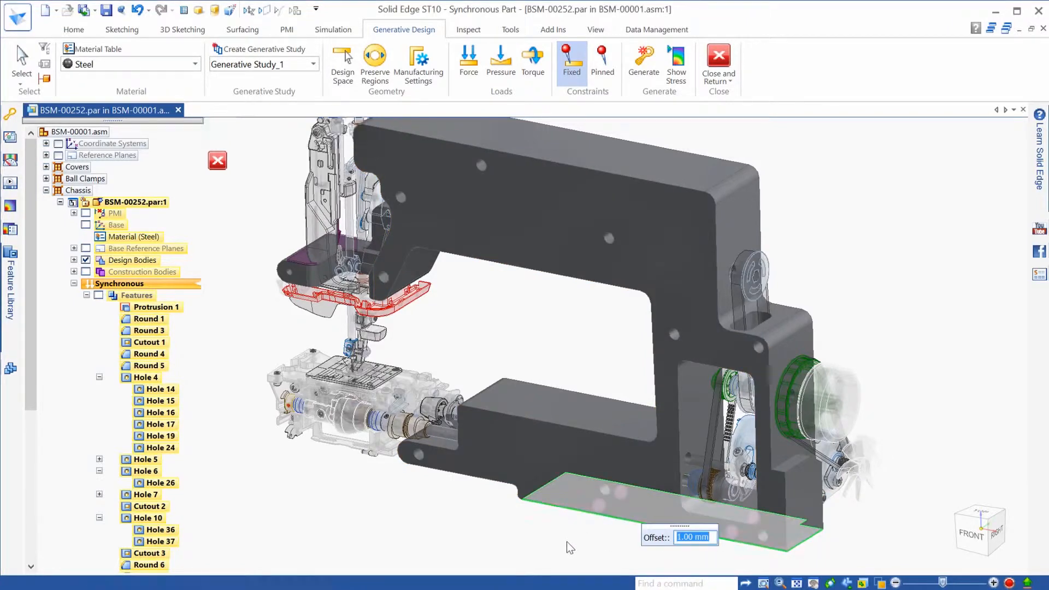
- Preserve the two upper-arm mounting holes and the two long shaft bores in the base, with a 1.00 mm offset
{"action": "left_click", "coordinate": [375, 63]}
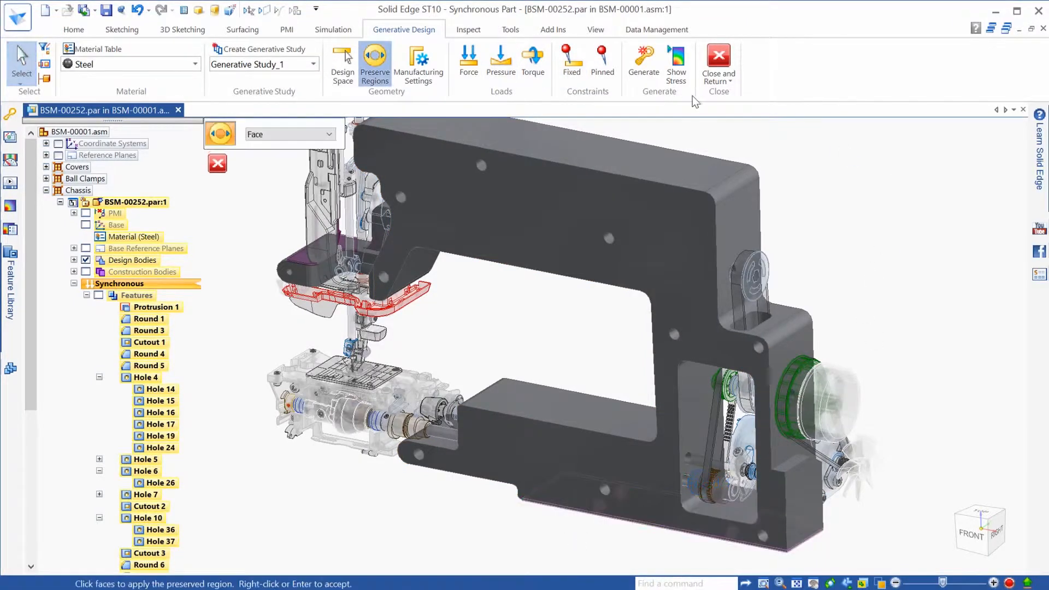
{"action": "left_click", "coordinate": [482, 165]}
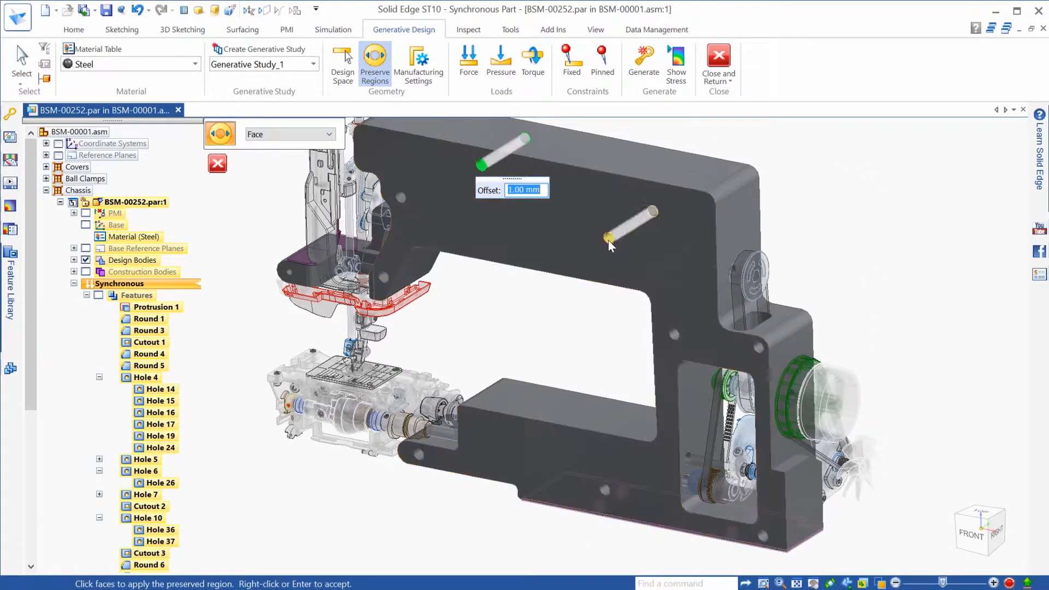
{"action": "left_click", "coordinate": [608, 240]}
{"action": "scroll", "coordinate": [882, 205], "scroll_direction": "up", "scroll_amount": 2}
{"action": "scroll", "coordinate": [650, 410], "scroll_direction": "up", "scroll_amount": 5}
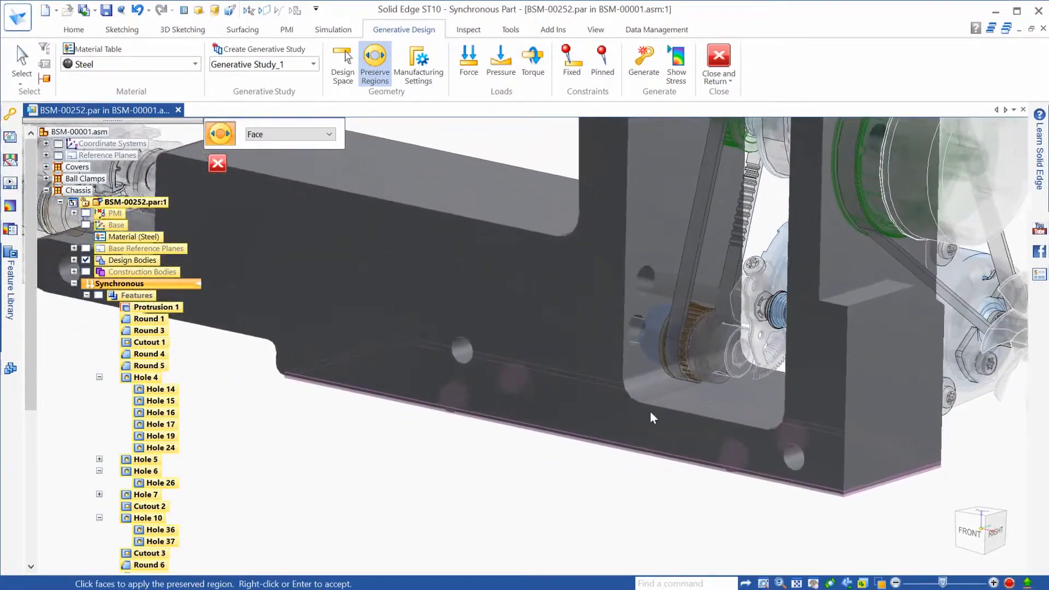
{"action": "left_click", "coordinate": [653, 280]}
{"action": "left_click", "coordinate": [643, 330]}
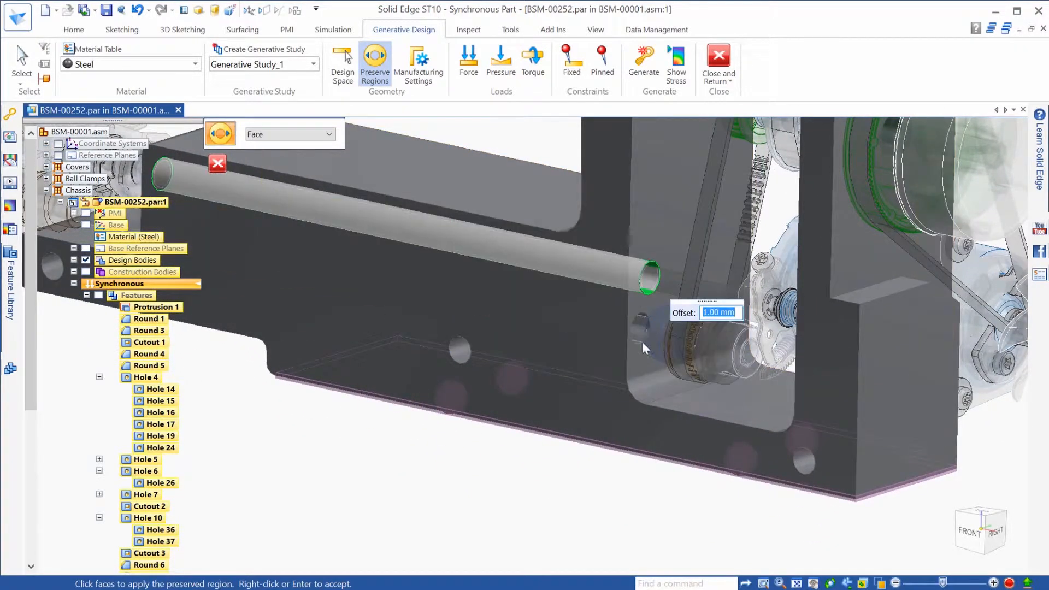
{"action": "right_click", "coordinate": [549, 506]}
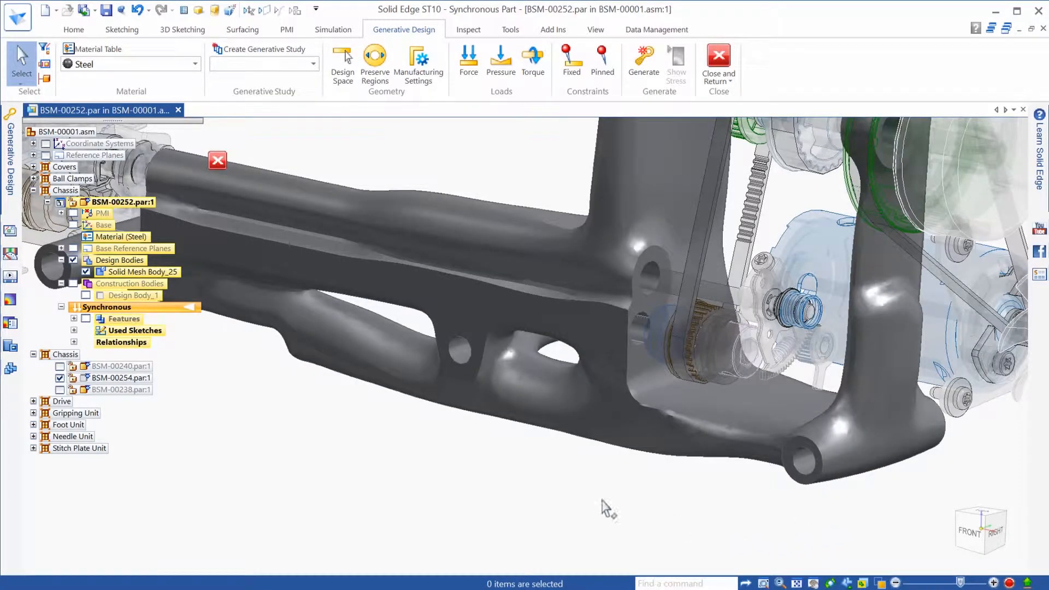
- Examine the generated organic chassis frame from several angles, and close the part to return to the sewing machine assembly
{"action": "scroll", "coordinate": [608, 508], "scroll_direction": "down", "scroll_amount": 2}
{"action": "scroll", "coordinate": [928, 477], "scroll_direction": "down", "scroll_amount": 3}
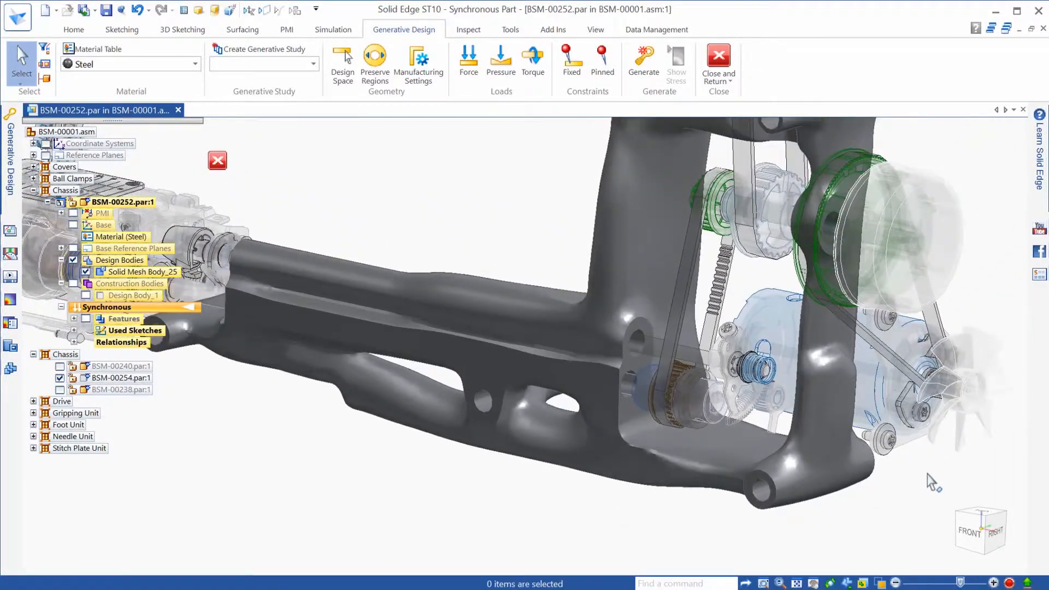
{"action": "scroll", "coordinate": [951, 467], "scroll_direction": "down", "scroll_amount": 4}
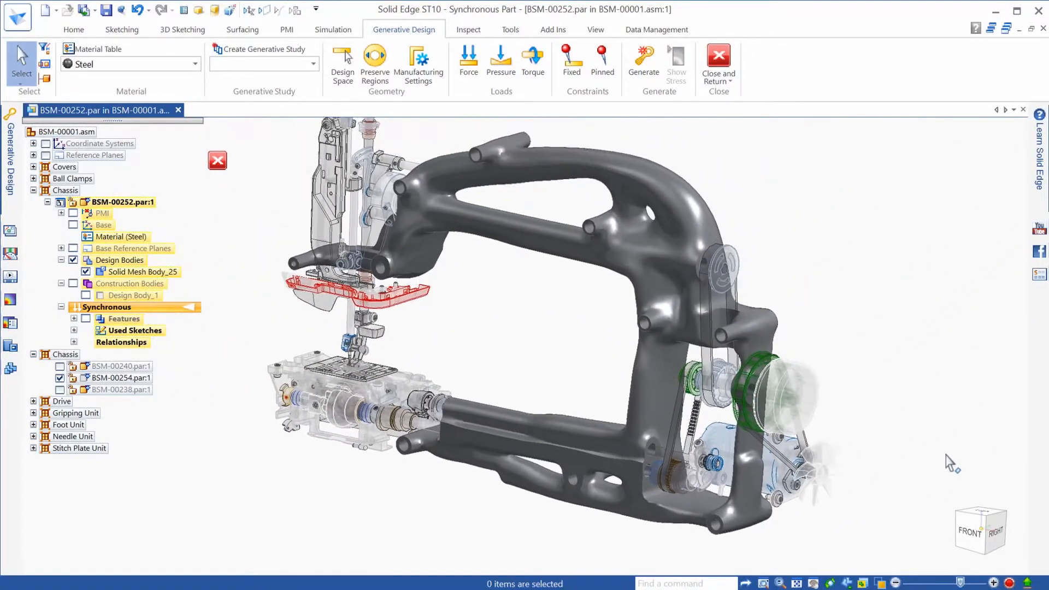
{"action": "key", "text": "ctrl+f"}
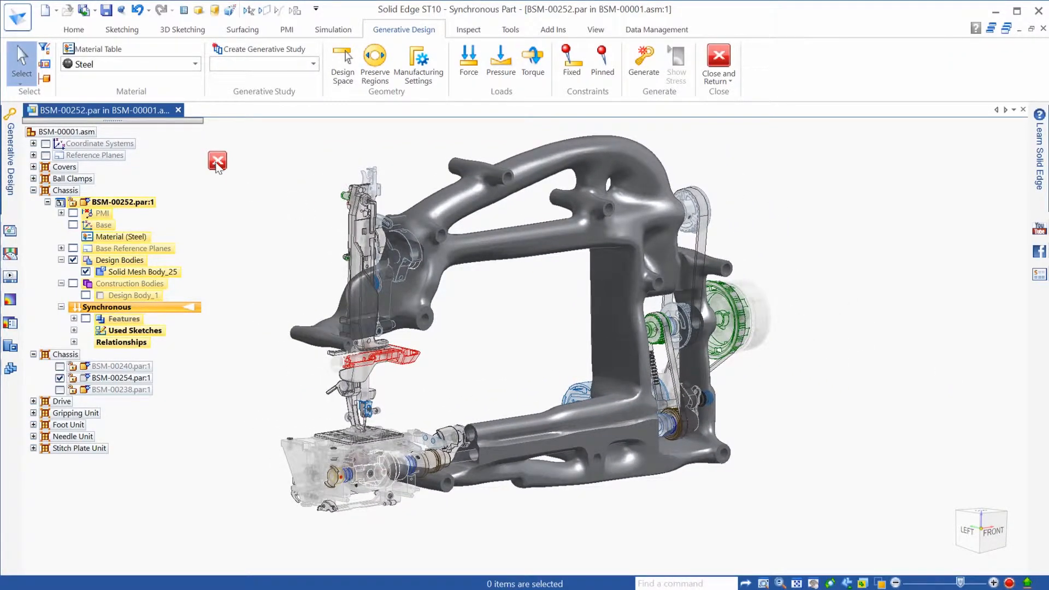
{"action": "left_click", "coordinate": [217, 163]}
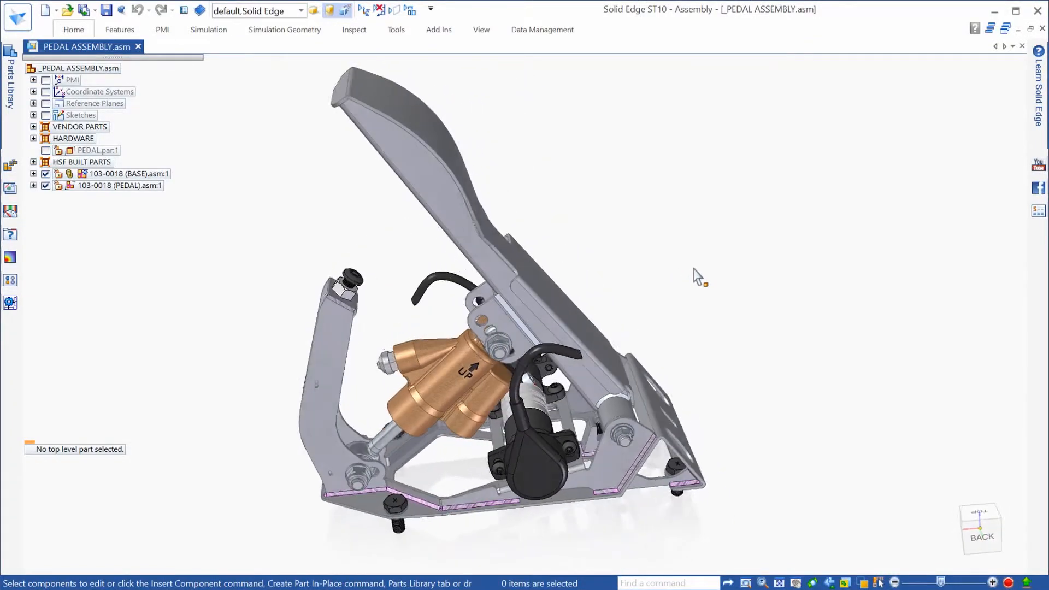
- Review the parts of the 103-0018 (PEDAL) subassembly, and display PEDAL.par in its place
{"action": "left_click", "coordinate": [33, 186]}
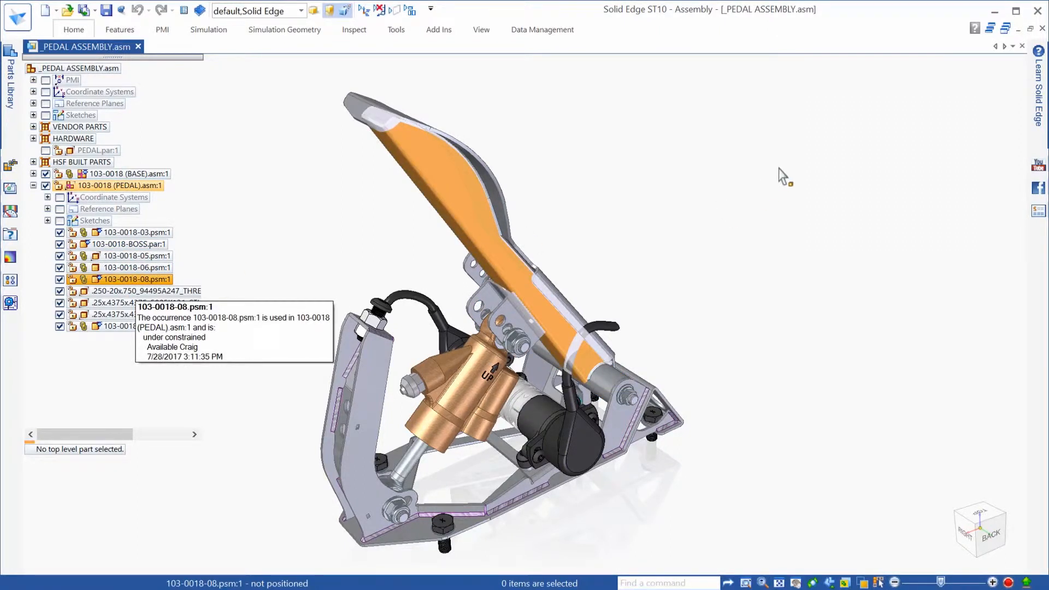
{"action": "left_click", "coordinate": [33, 186]}
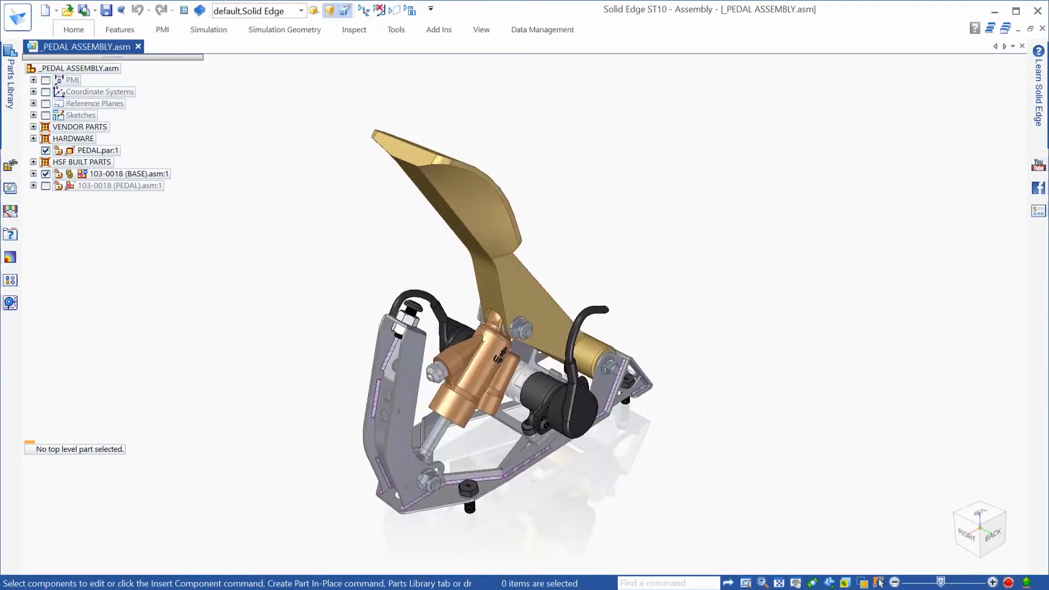
- Check the pedal's motion with the Drag Component tool, using no analysis
{"action": "right_click", "coordinate": [780, 197]}
{"action": "left_click", "coordinate": [775, 220]}
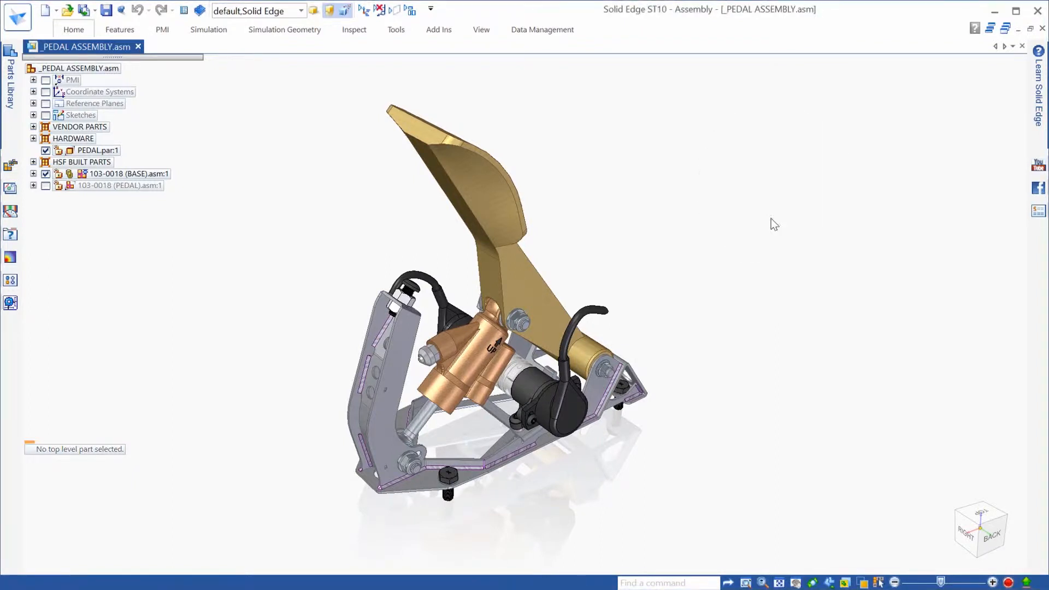
{"action": "left_click", "coordinate": [480, 176]}
{"action": "left_click_drag", "start_coordinate": [480, 176], "coordinate": [452, 141]}
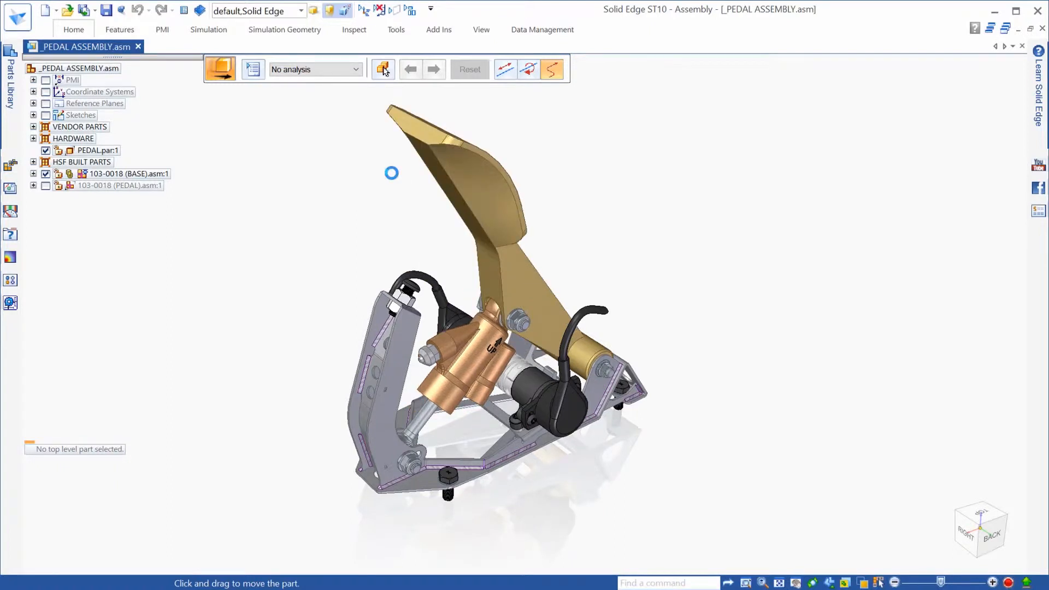
{"action": "key", "text": "Escape"}
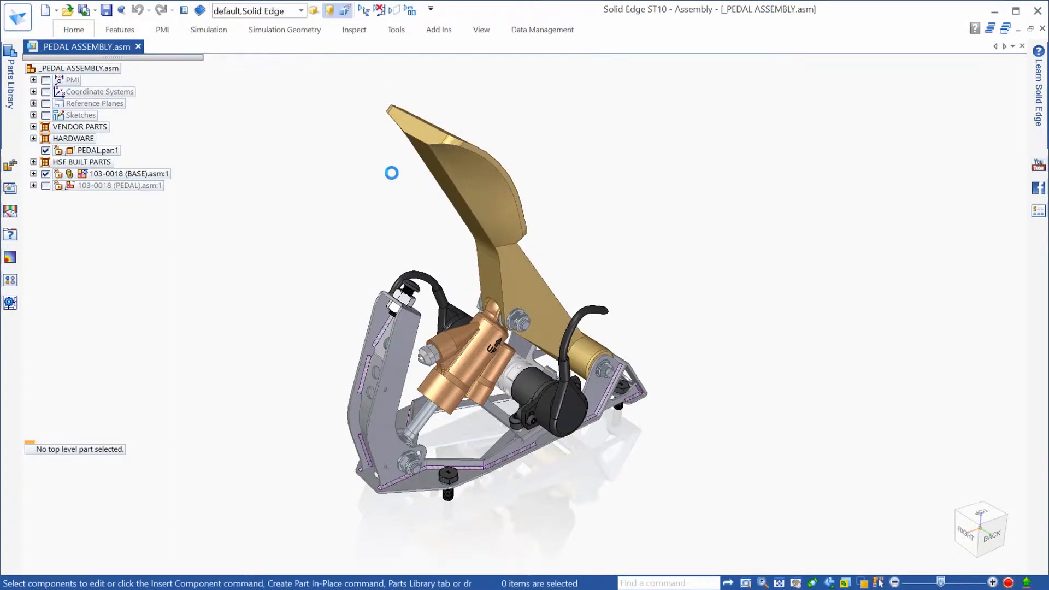
- Open PEDAL.par for in-place editing and hide its base coordinate system
{"action": "left_click", "coordinate": [503, 203]}
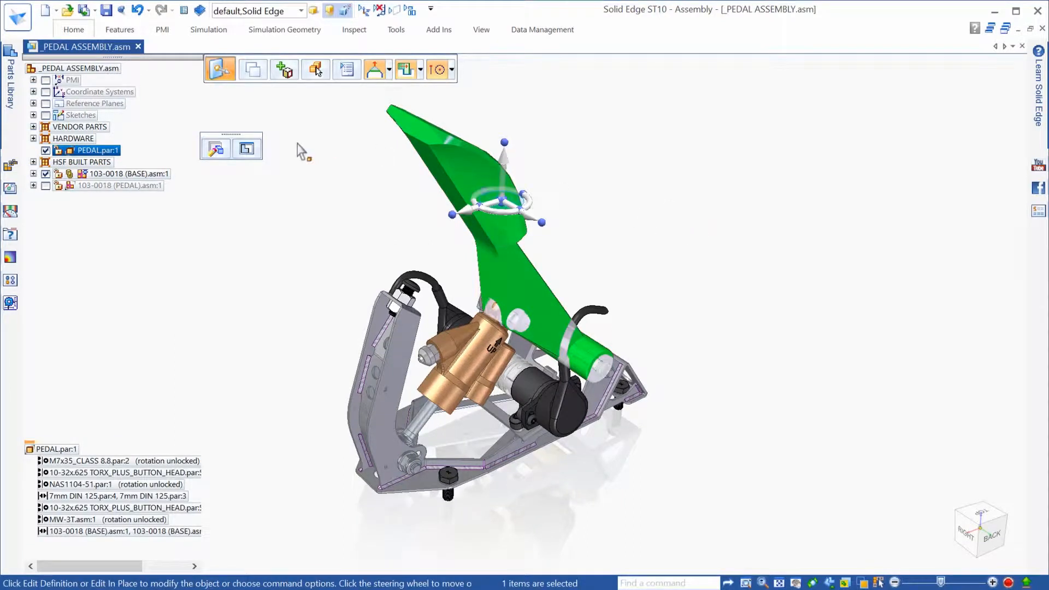
{"action": "left_click", "coordinate": [249, 147]}
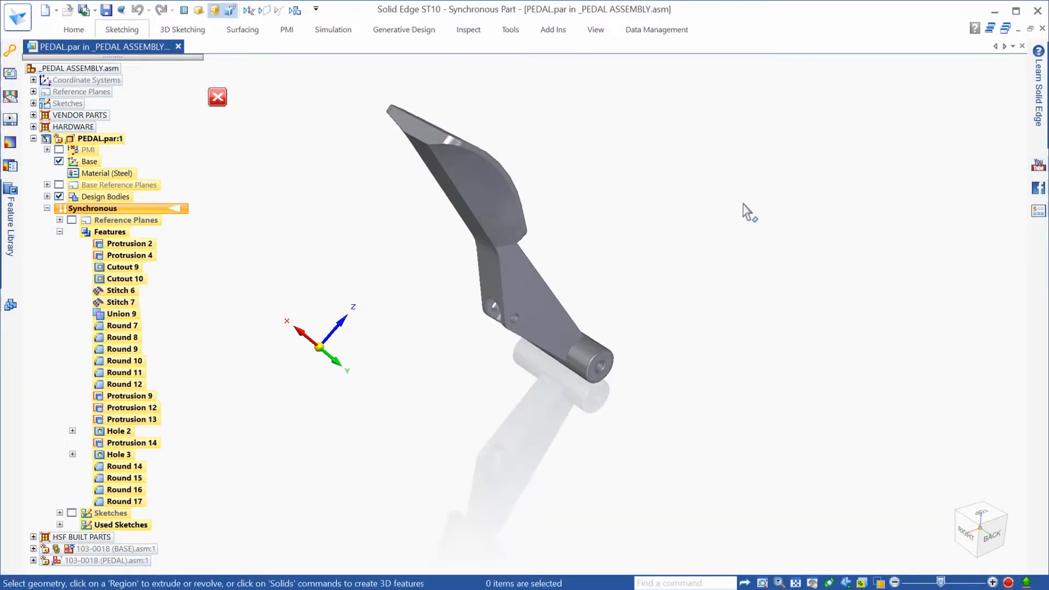
{"action": "left_click", "coordinate": [59, 163]}
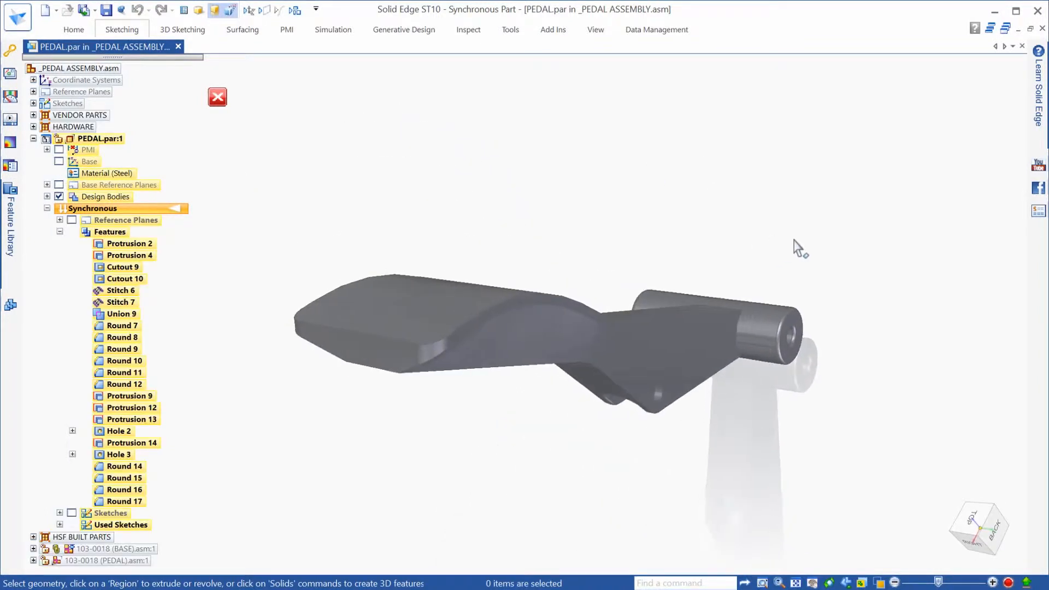
{"action": "middle_click_drag", "start_coordinate": [798, 248], "coordinate": [467, 223]}
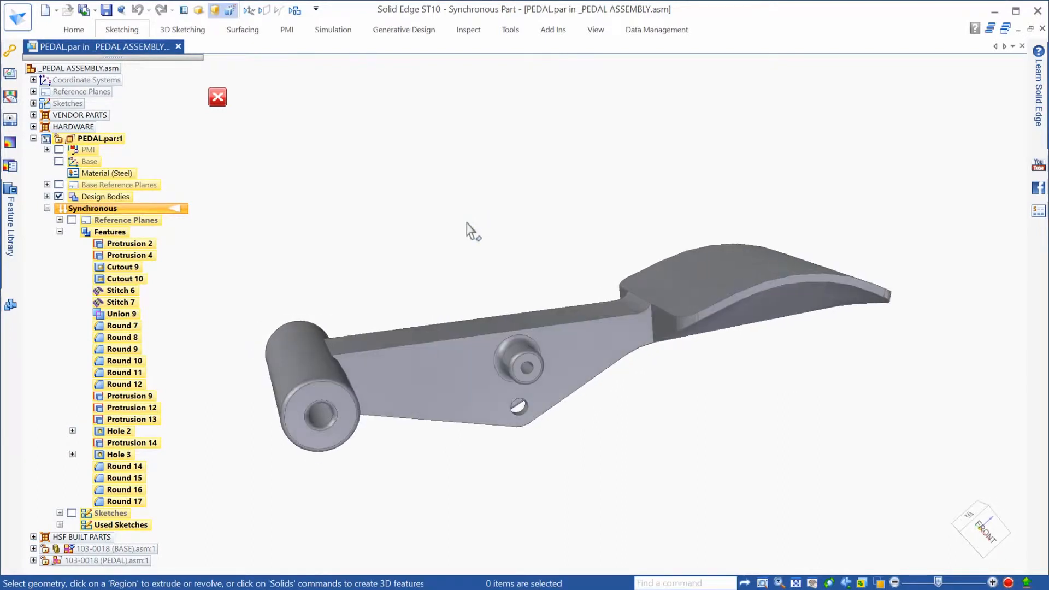
- Apply the Steel material from the Material Table to the pedal for generative design
{"action": "left_click", "coordinate": [413, 31]}
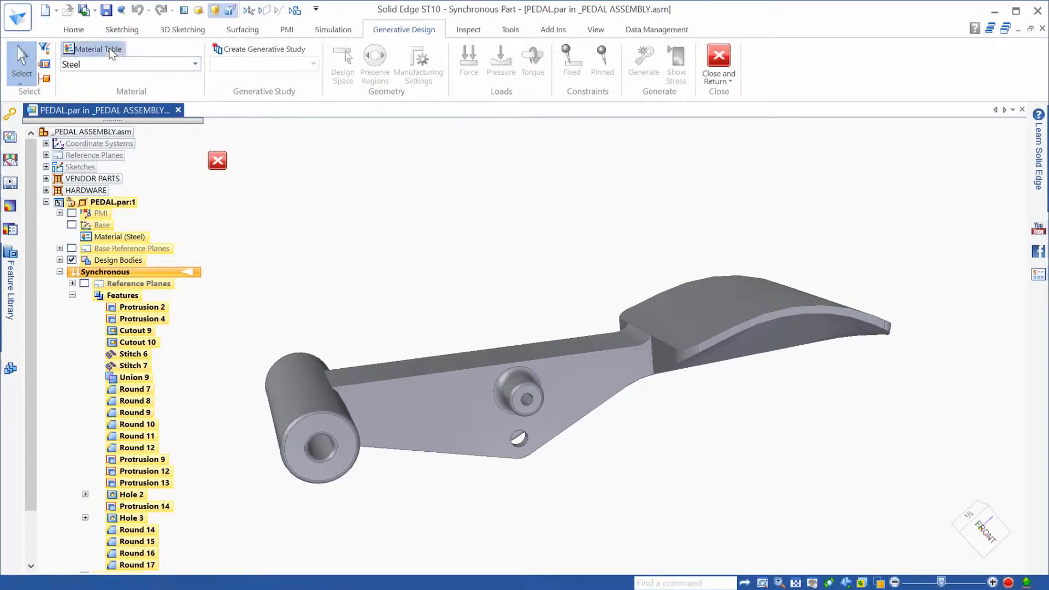
{"action": "left_click", "coordinate": [112, 51]}
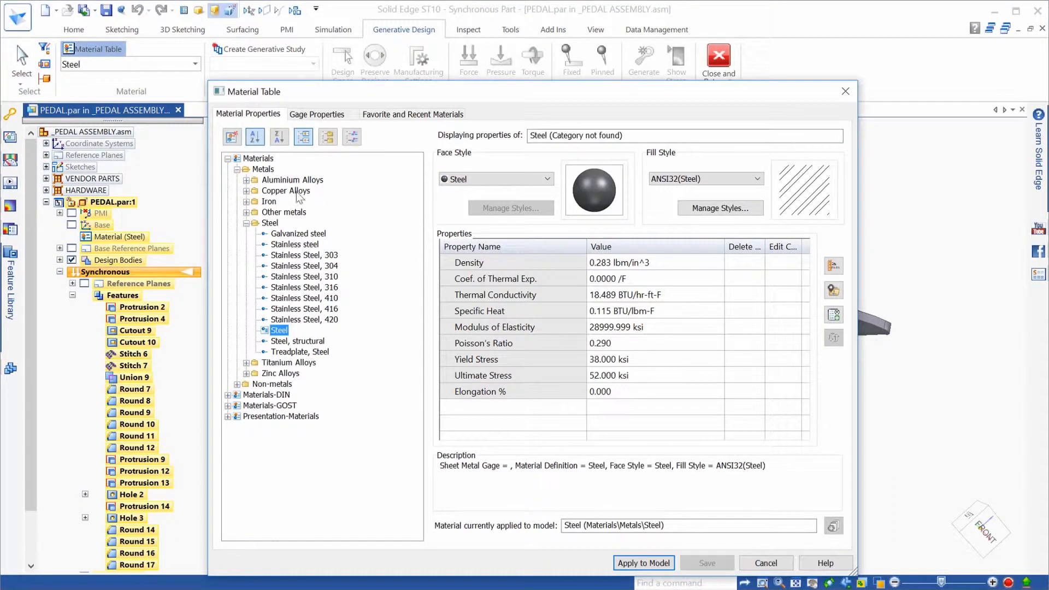
{"action": "left_click", "coordinate": [639, 563]}
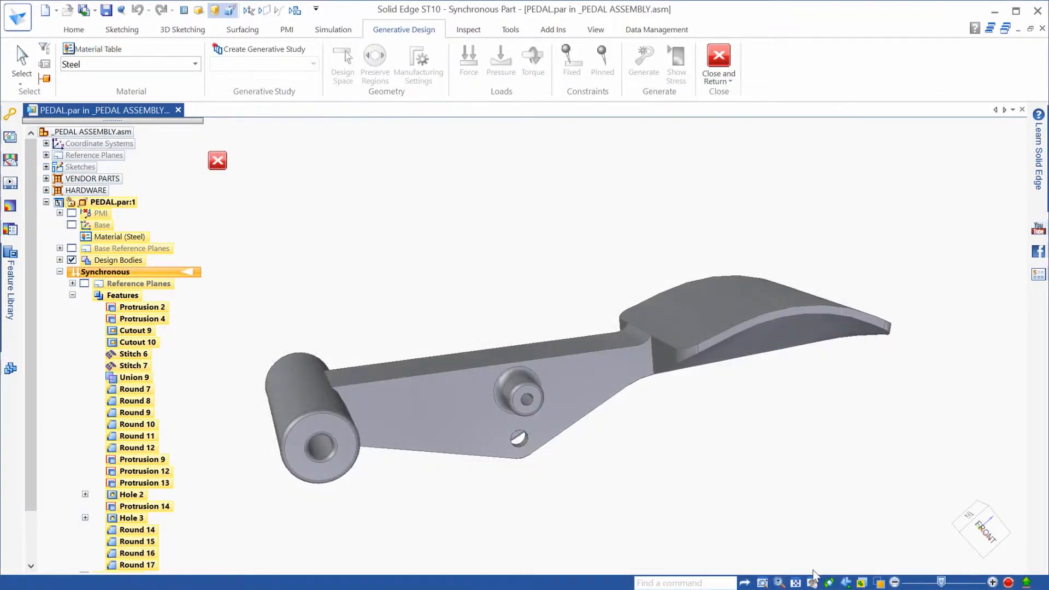
- Create a generative study and preserve the bore of the boss on the pedal's side with a 0.200 in offset
{"action": "left_click", "coordinate": [289, 49]}
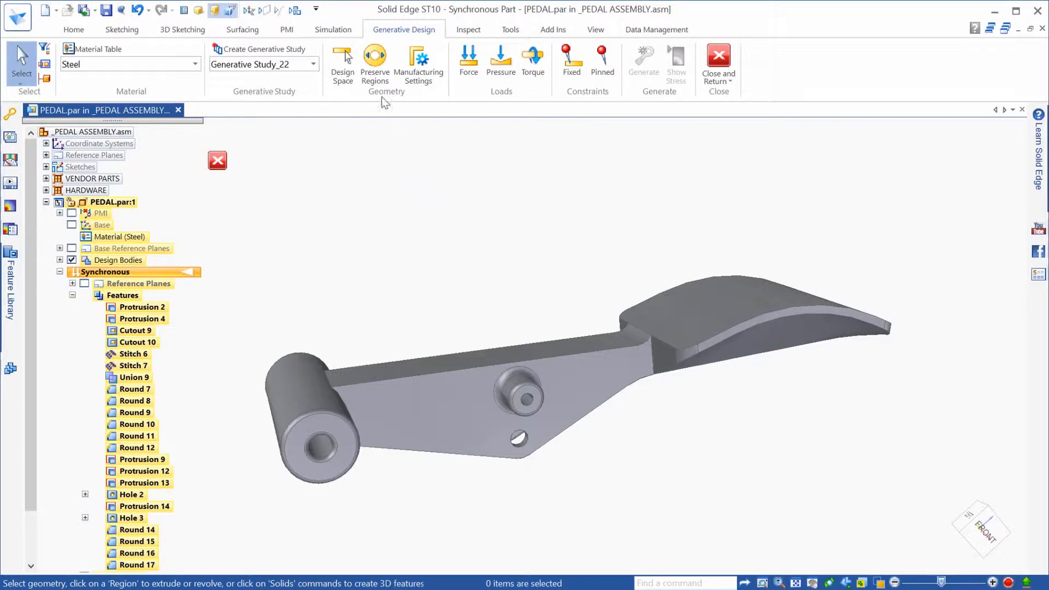
{"action": "left_click", "coordinate": [375, 61]}
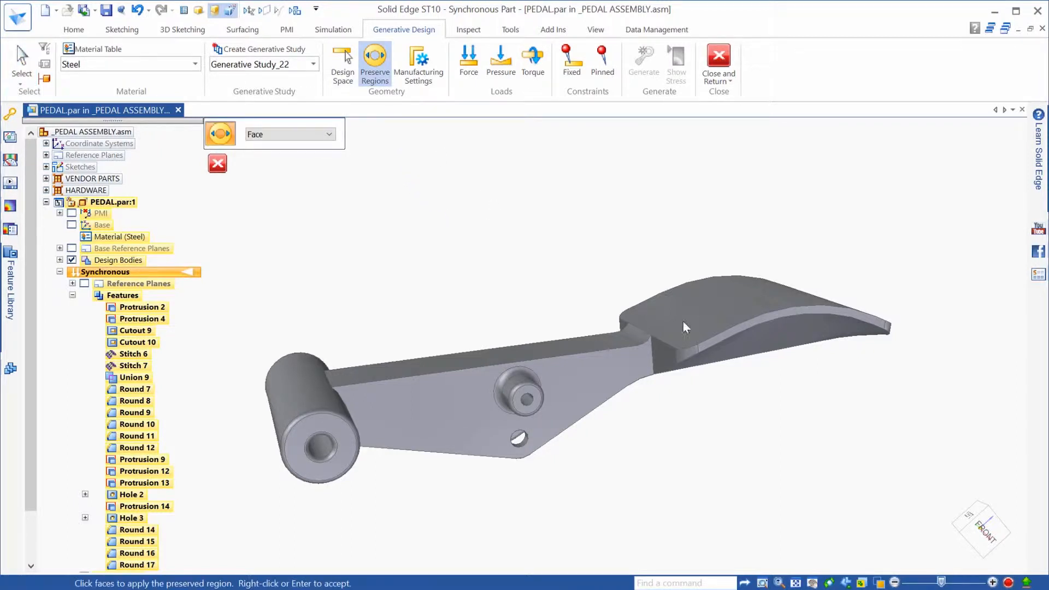
{"action": "scroll", "coordinate": [728, 393], "scroll_direction": "up", "scroll_amount": 5}
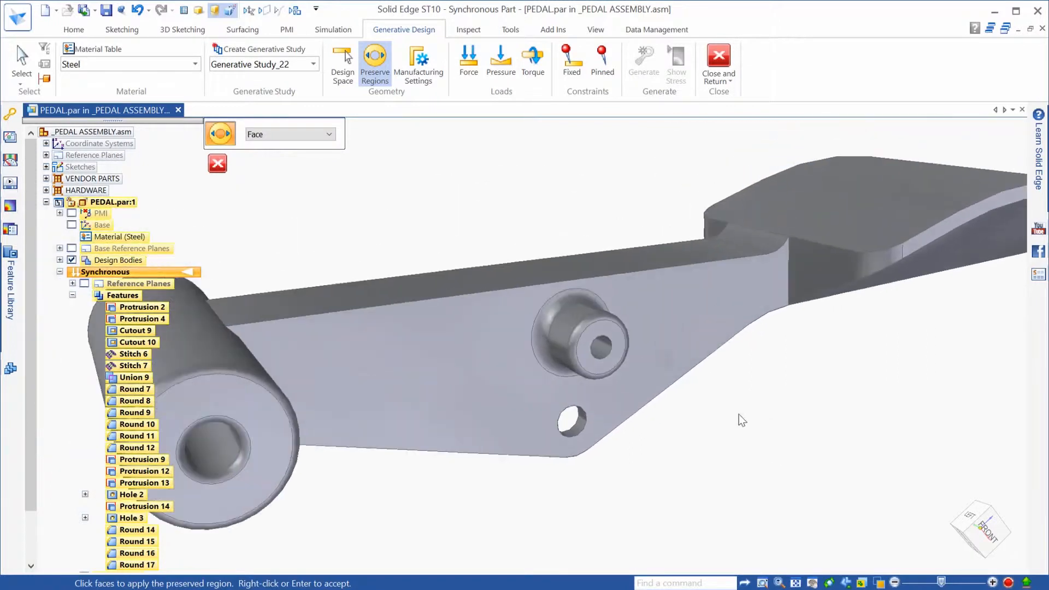
{"action": "right_click", "coordinate": [771, 422]}
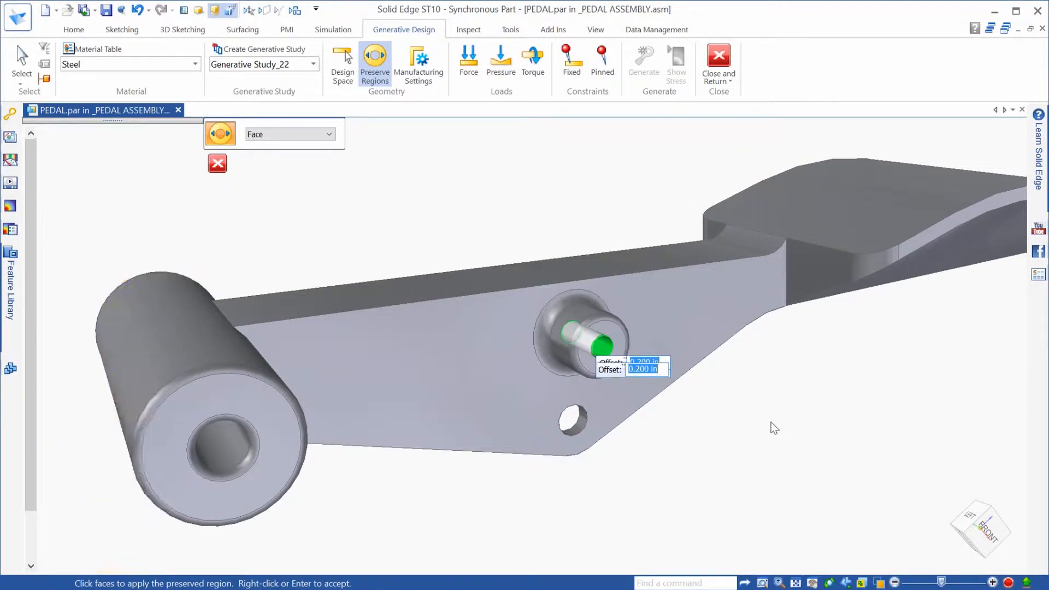
{"action": "right_click", "coordinate": [771, 421]}
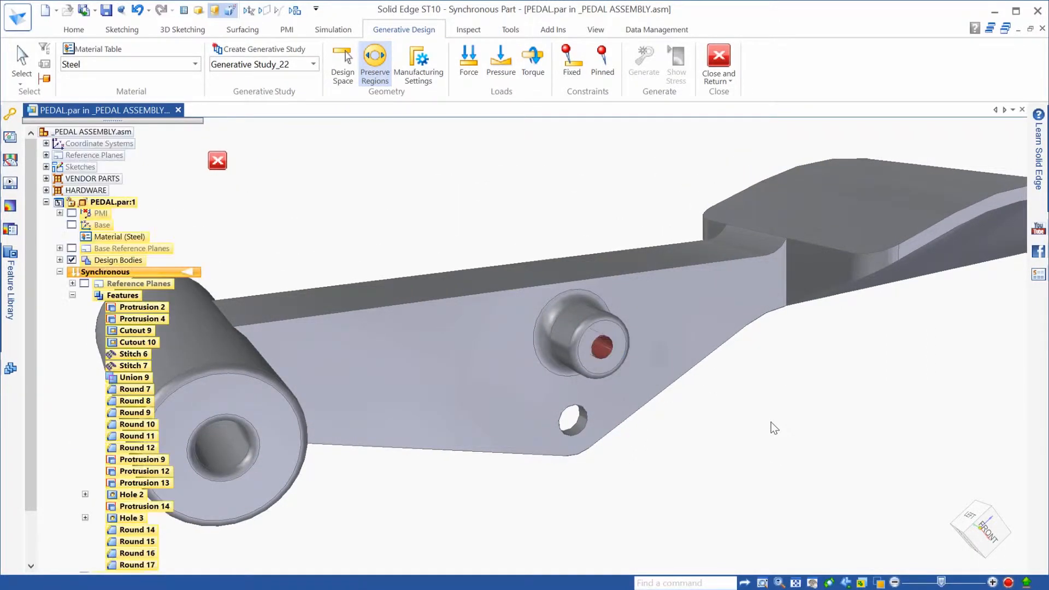
{"action": "left_click", "coordinate": [527, 196]}
{"action": "middle_click", "coordinate": [526, 196]}
{"action": "middle_click", "coordinate": [526, 197]}
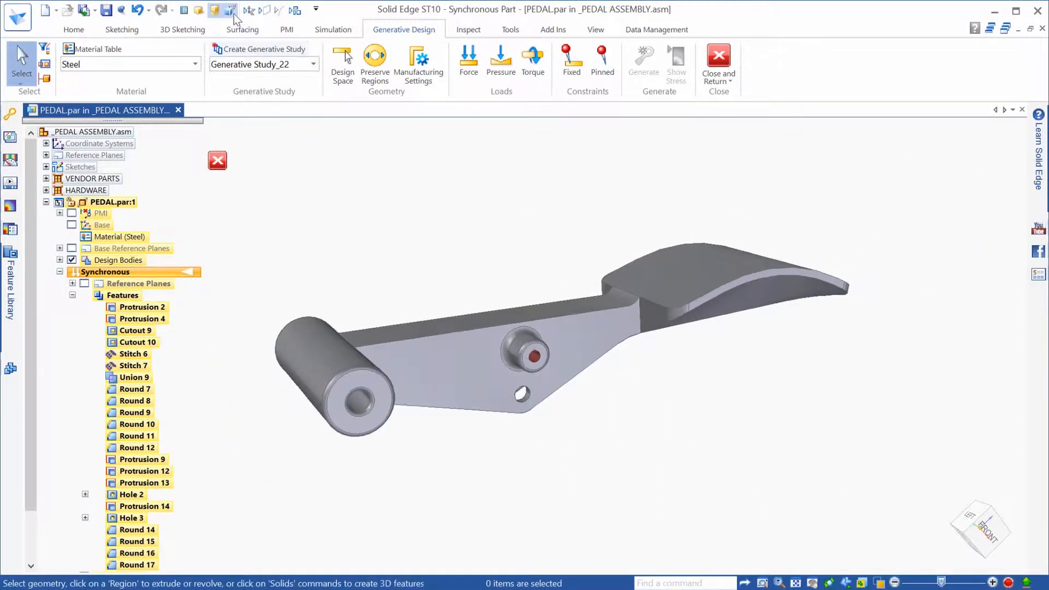
- Apply a 100 lbf downward force with a 0.100 in offset to the pedal's curved top face
{"action": "left_click", "coordinate": [230, 11]}
{"action": "left_click", "coordinate": [217, 11]}
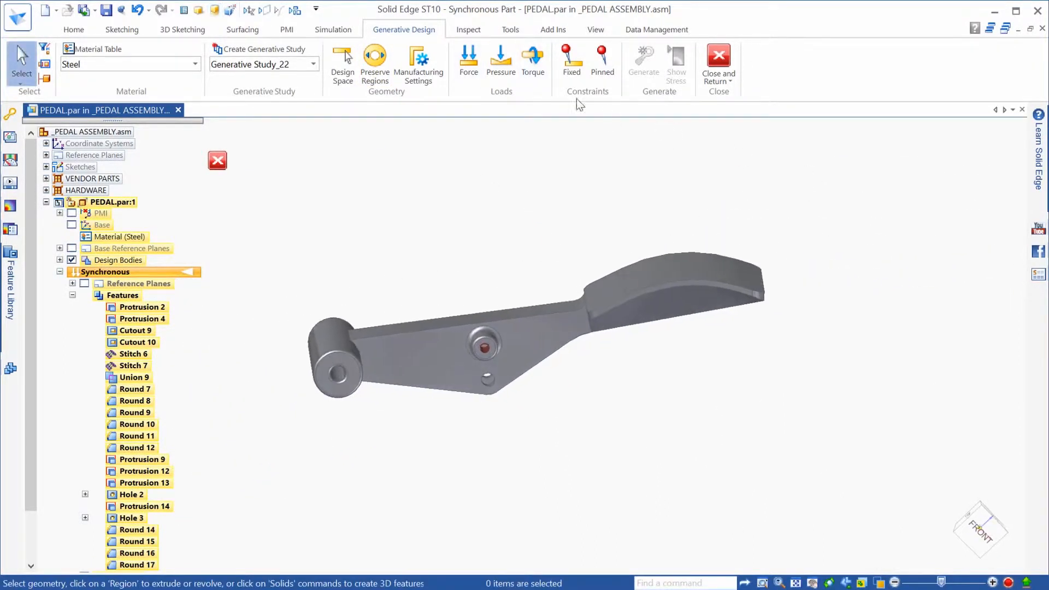
{"action": "left_click", "coordinate": [468, 61]}
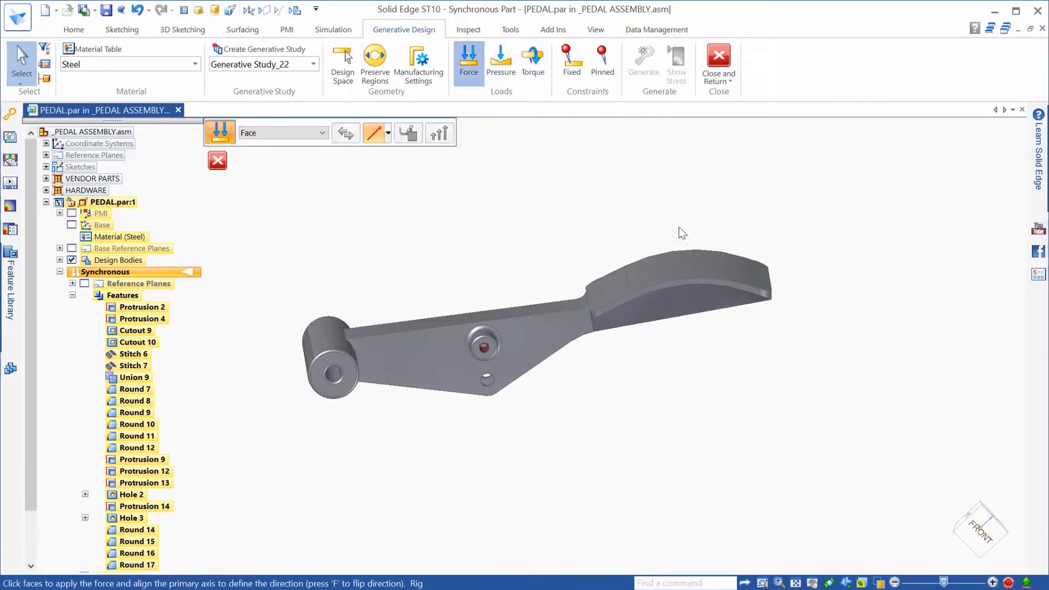
{"action": "left_click", "coordinate": [675, 270]}
{"action": "middle_click_drag", "start_coordinate": [854, 268], "coordinate": [861, 311]}
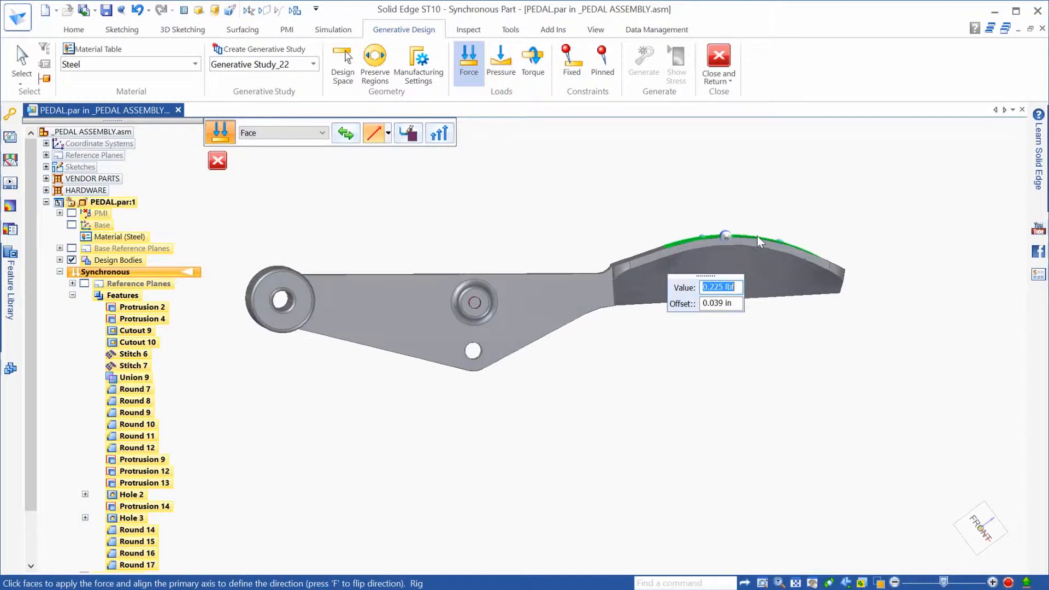
{"action": "left_click", "coordinate": [729, 235]}
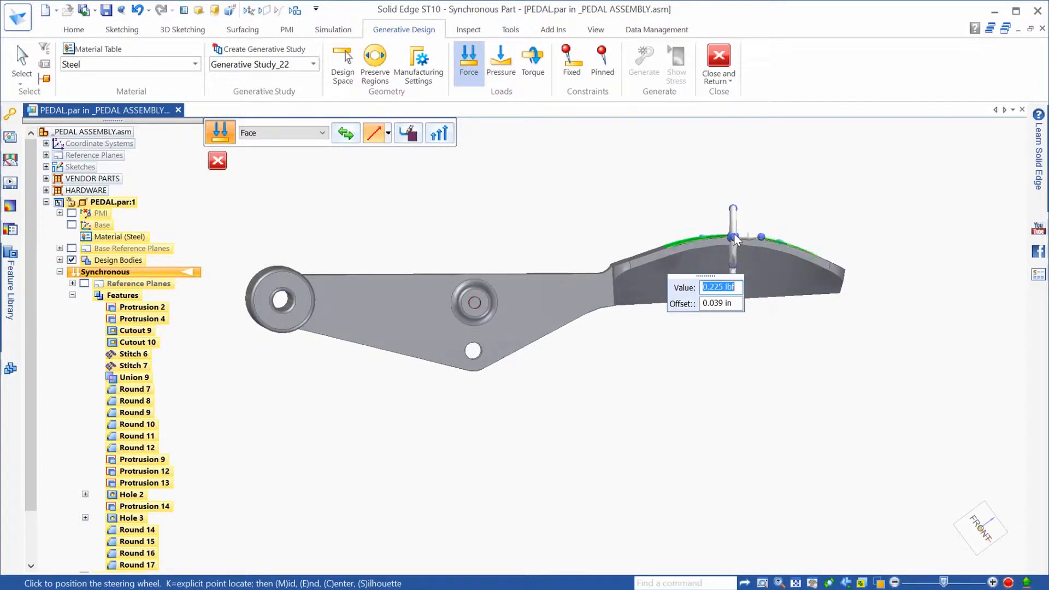
{"action": "left_click", "coordinate": [735, 237]}
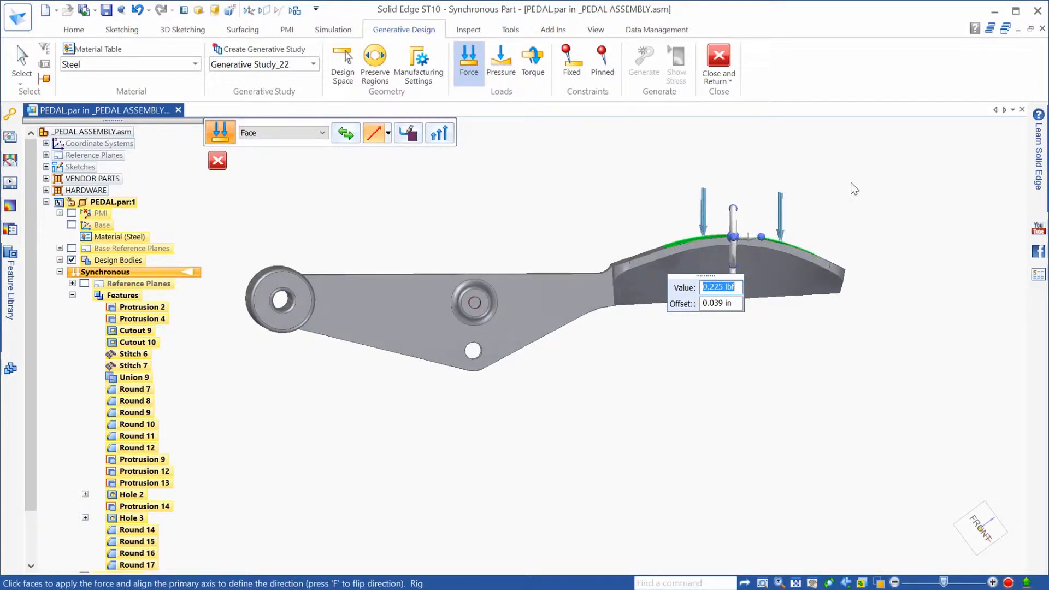
{"action": "type", "text": "100"}
{"action": "key", "text": "Tab"}
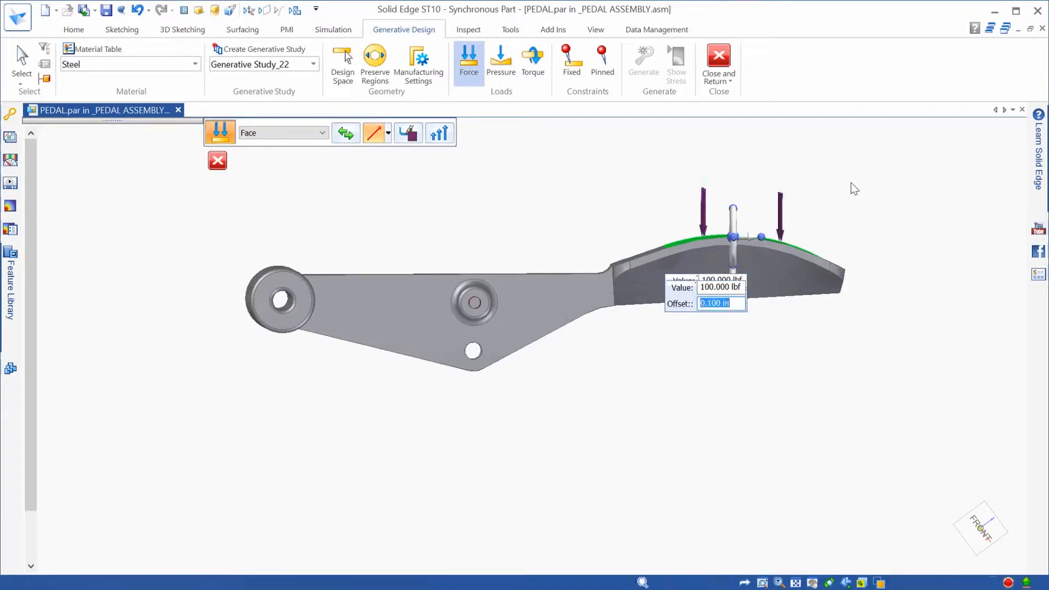
{"action": "right_click", "coordinate": [850, 183]}
{"action": "middle_click_drag", "start_coordinate": [851, 183], "coordinate": [568, 166]}
- Add a fixed constraint with a 0.2 in offset to the two aligned holes at the pedal's lower corner
{"action": "left_click", "coordinate": [572, 63]}
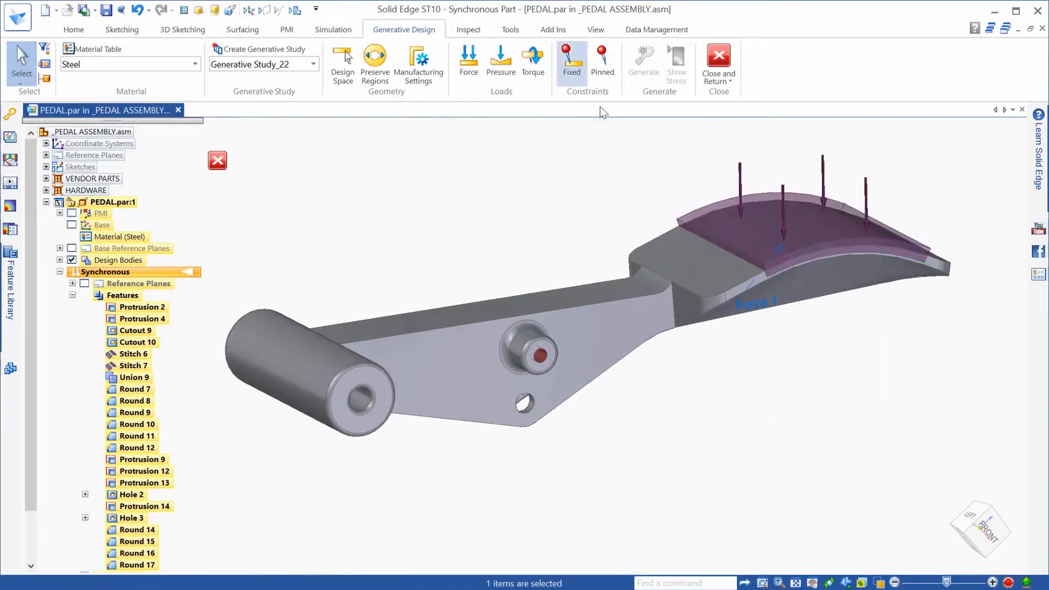
{"action": "middle_click_drag", "start_coordinate": [692, 352], "coordinate": [516, 381]}
{"action": "left_click", "coordinate": [503, 358]}
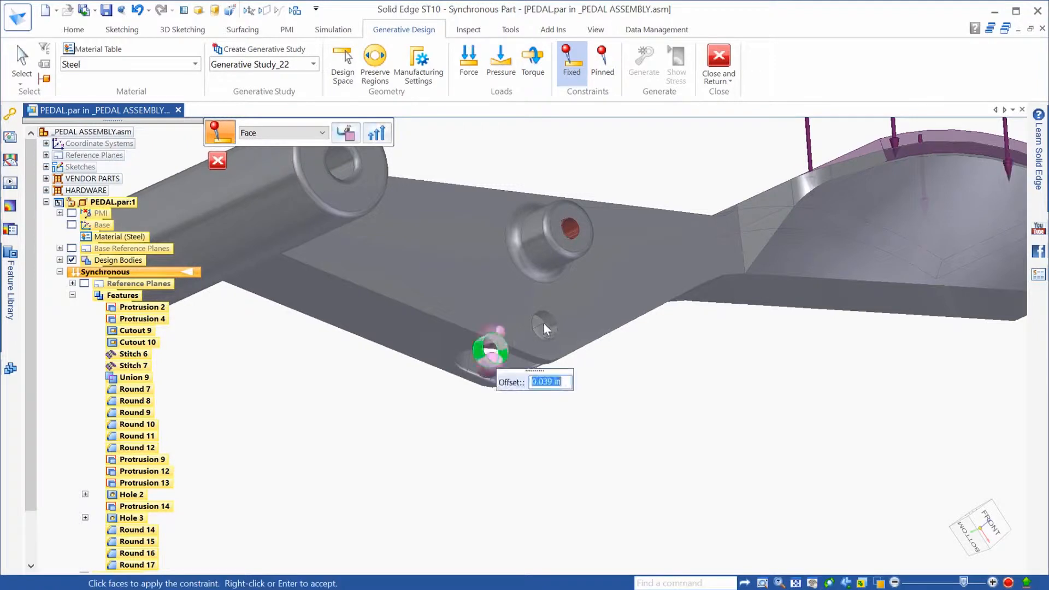
{"action": "left_click", "coordinate": [550, 322]}
{"action": "right_click", "coordinate": [663, 415]}
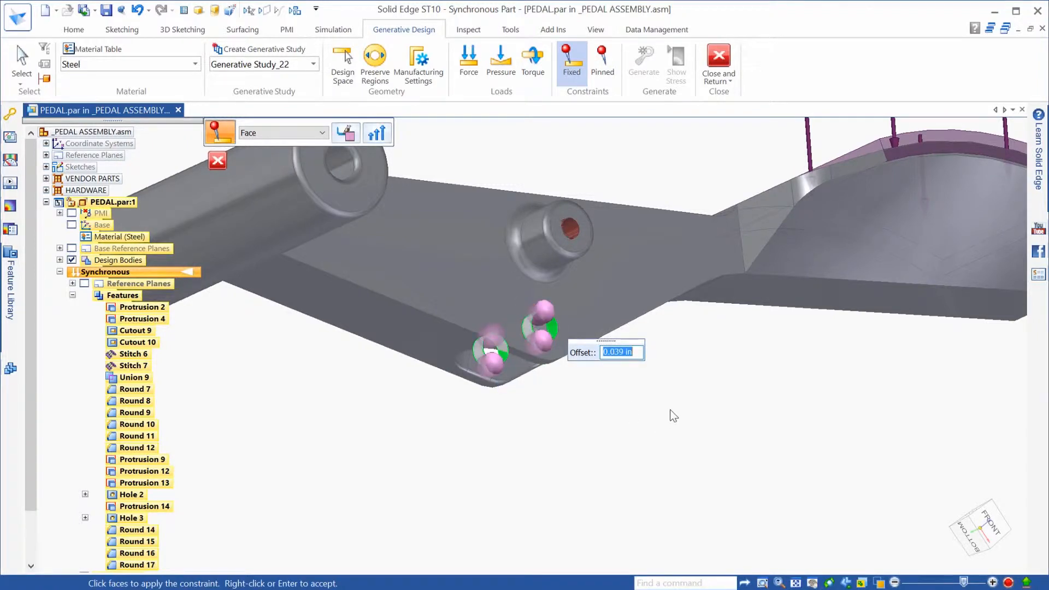
{"action": "type", "text": ".2"}
{"action": "key", "text": "Return"}
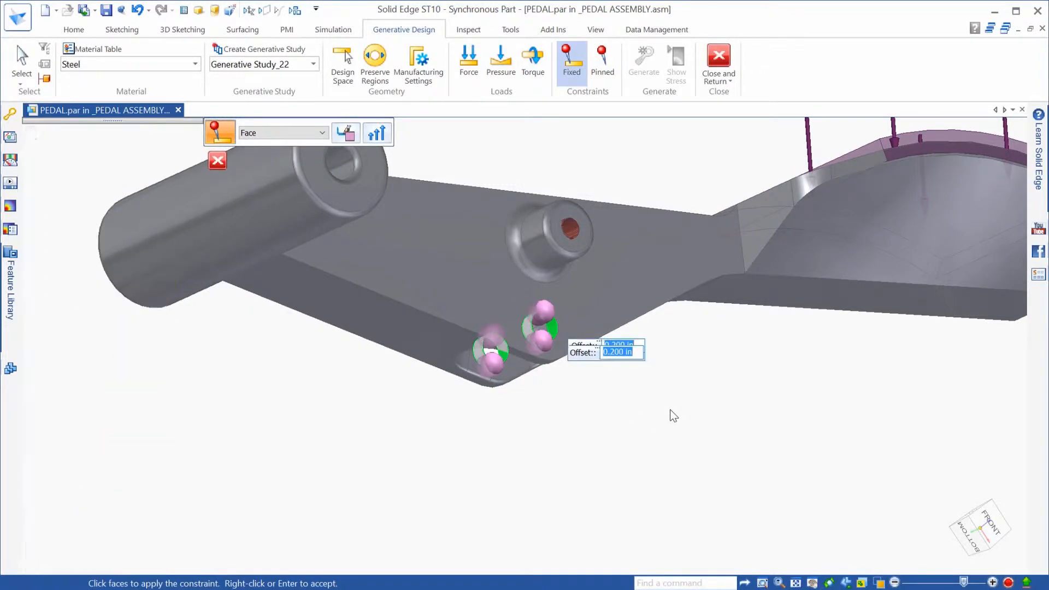
{"action": "right_click", "coordinate": [670, 408]}
{"action": "scroll", "coordinate": [669, 398], "scroll_direction": "down", "scroll_amount": 3}
{"action": "scroll", "coordinate": [617, 350], "scroll_direction": "up", "scroll_amount": 3}
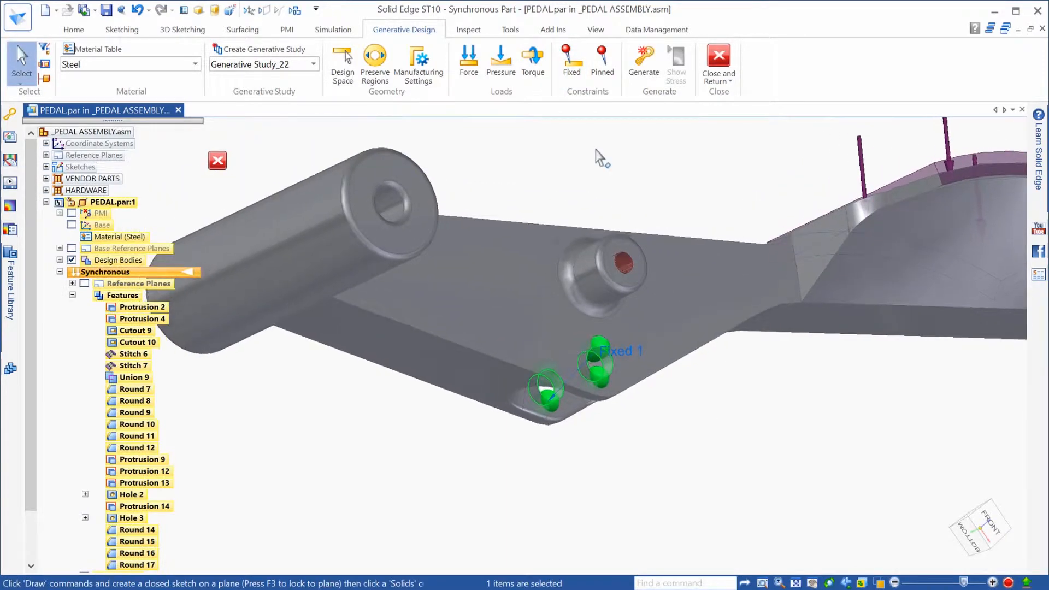
- Add a fixed constraint with a 0.200 in offset to the bore through the large cylindrical pivot at the pedal's end
{"action": "left_click", "coordinate": [571, 60]}
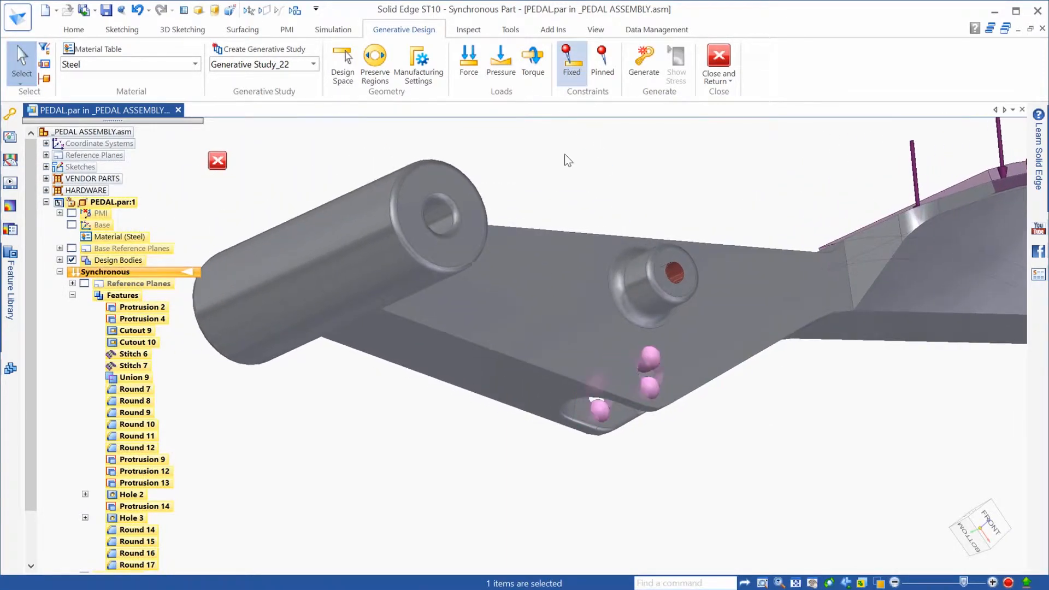
{"action": "left_click", "coordinate": [435, 220]}
{"action": "type", "text": ".200"}
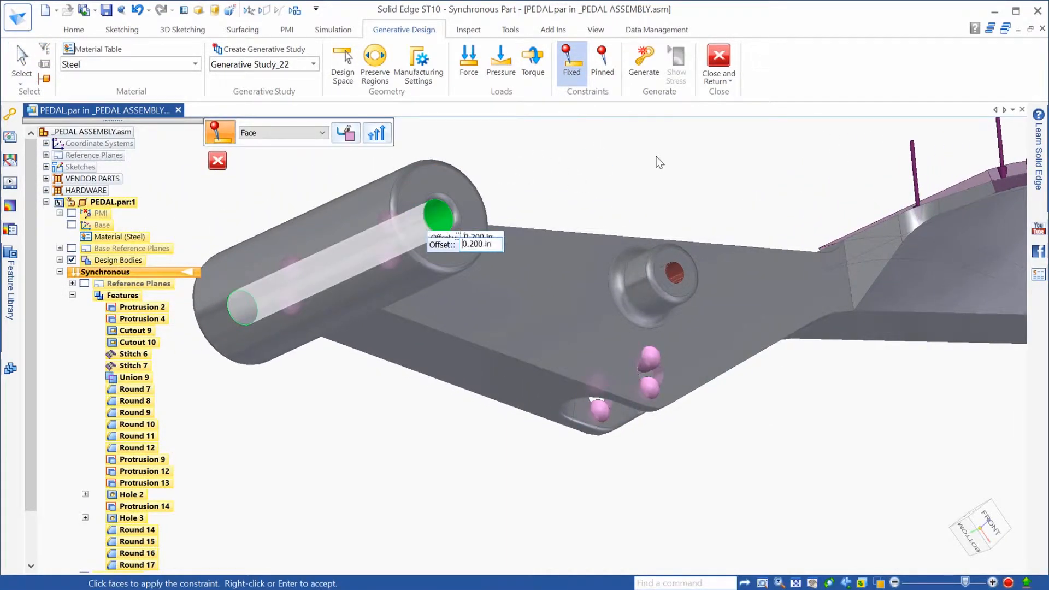
{"action": "right_click", "coordinate": [660, 162]}
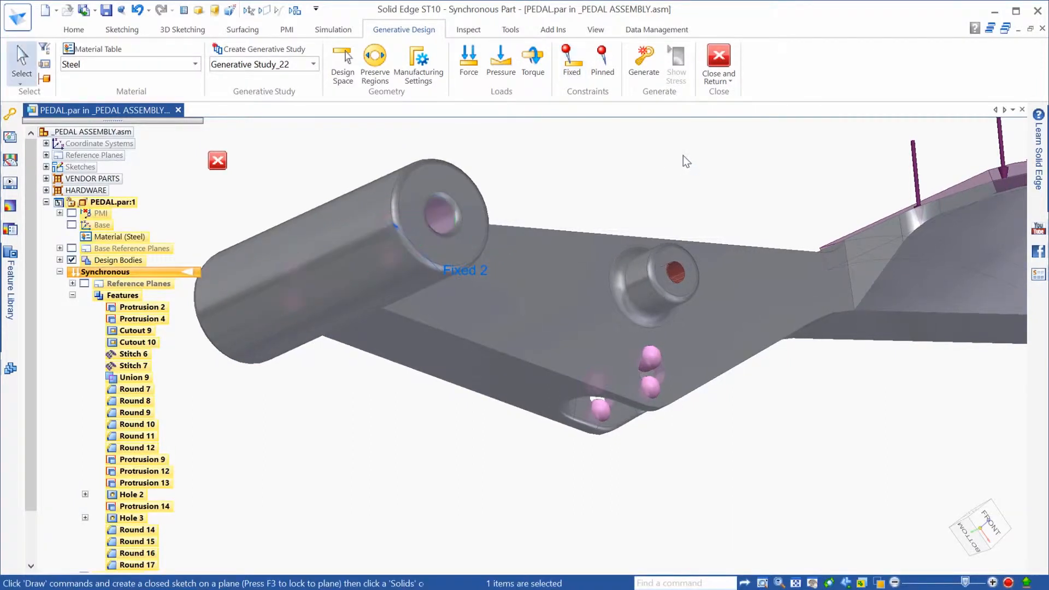
{"action": "middle_click_drag", "start_coordinate": [686, 161], "coordinate": [737, 209]}
{"action": "scroll", "coordinate": [765, 219], "scroll_direction": "up", "scroll_amount": 5}
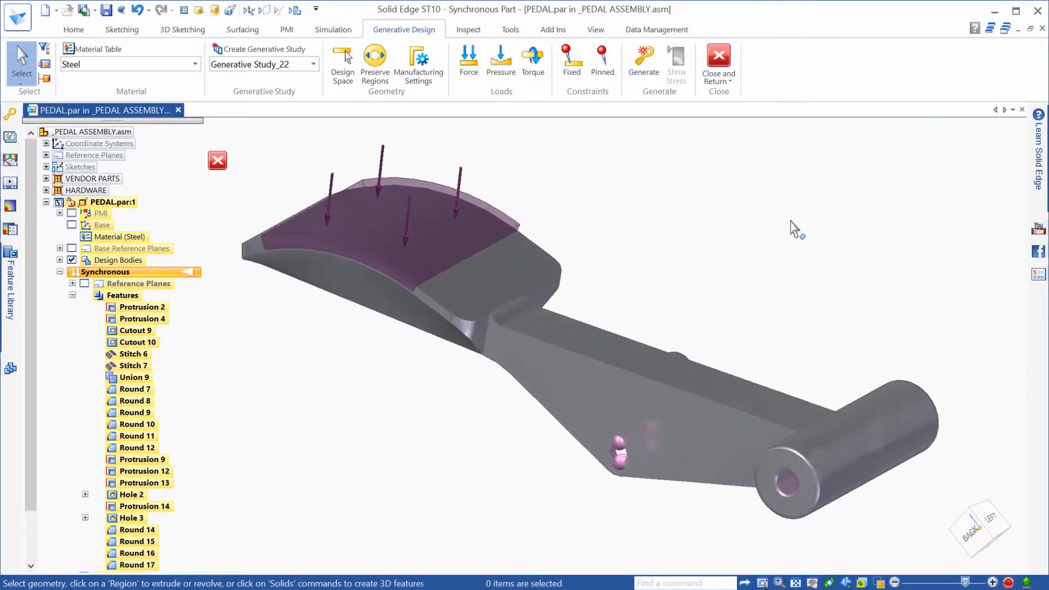
- Generate the study at slightly above the lowest quality, with the mass reduced to a target of 2.595 lbm
{"action": "left_click", "coordinate": [644, 66]}
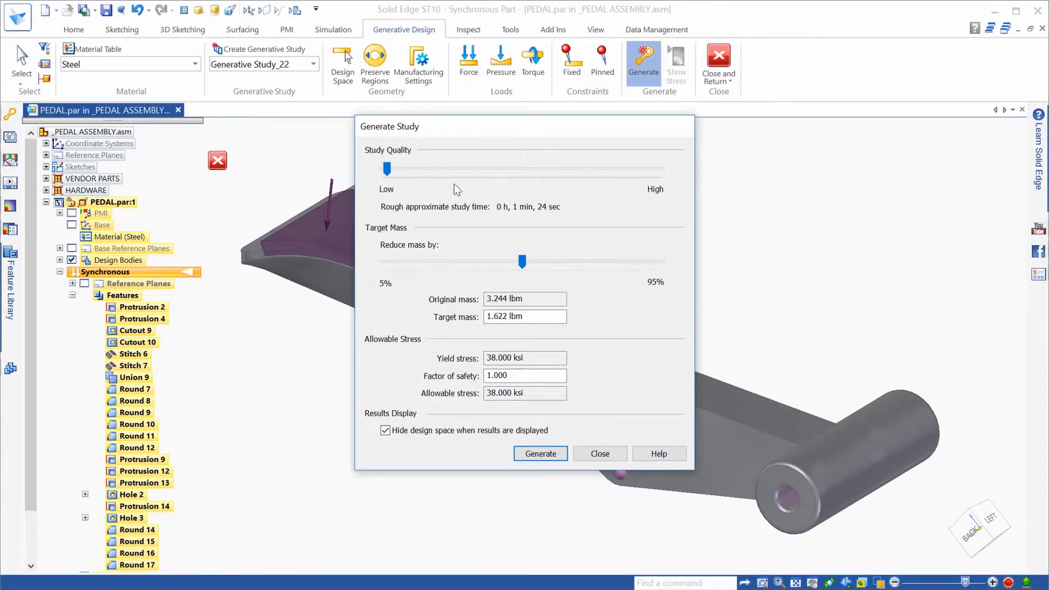
{"action": "left_click_drag", "start_coordinate": [429, 176], "coordinate": [473, 184]}
{"action": "left_click_drag", "start_coordinate": [392, 175], "coordinate": [392, 175]}
{"action": "left_click_drag", "start_coordinate": [522, 262], "coordinate": [430, 259]}
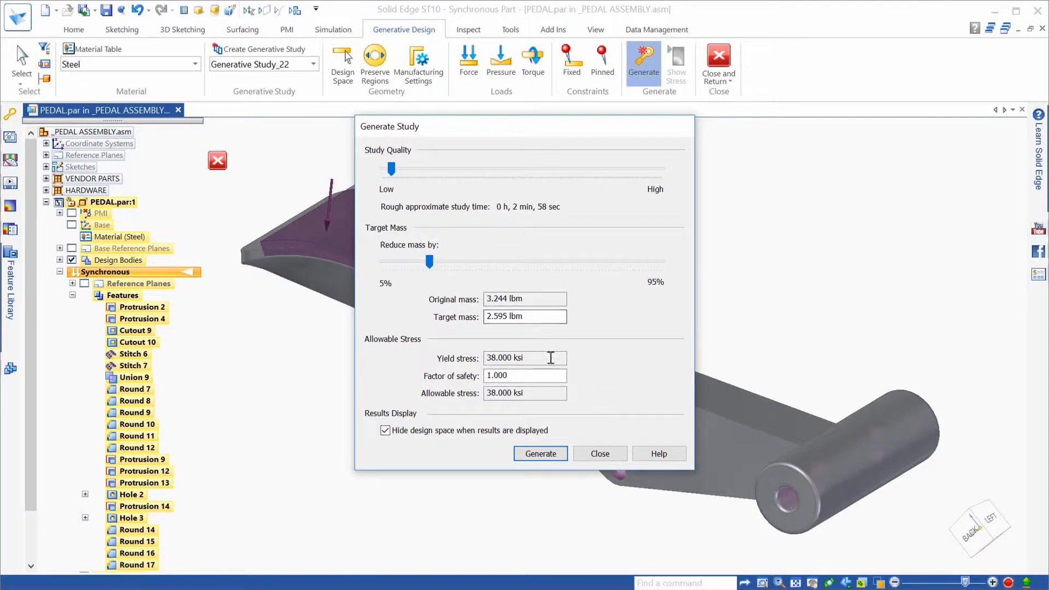
{"action": "left_click", "coordinate": [540, 454]}
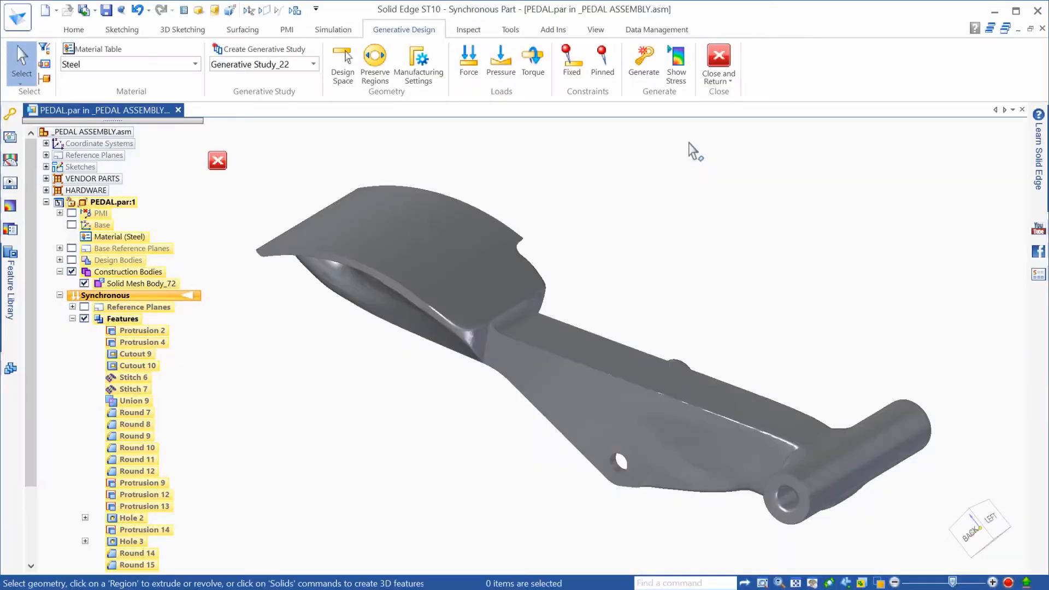
- Display the stress distribution on the generated pedal and examine it around the body
{"action": "left_click", "coordinate": [685, 74]}
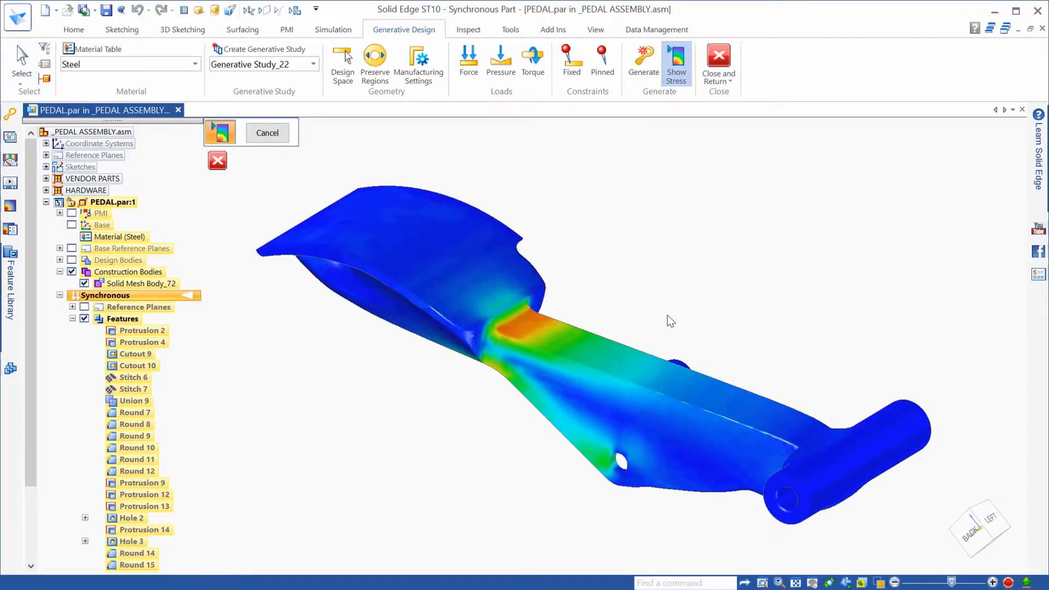
{"action": "middle_click_drag", "start_coordinate": [667, 315], "coordinate": [664, 248]}
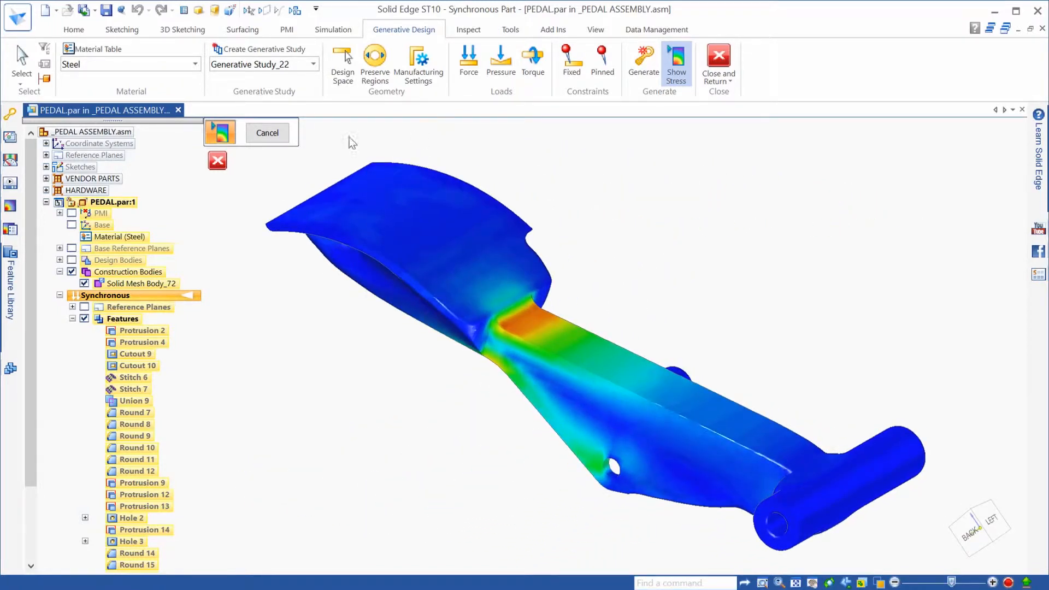
{"action": "left_click", "coordinate": [267, 132]}
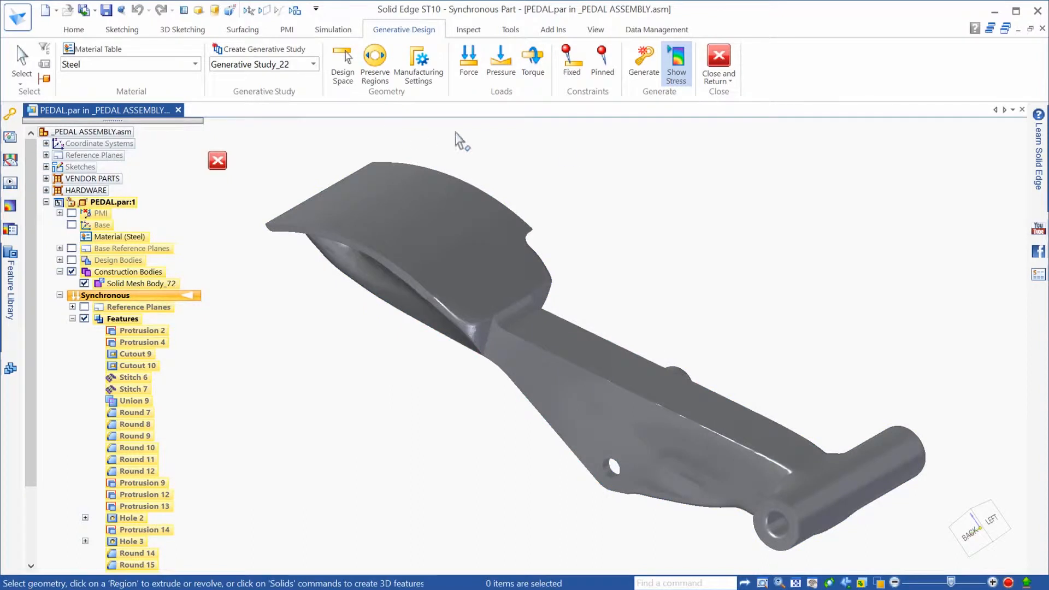
- Regenerate the study with a 40% mass reduction, for a target mass of 1.946 lbm
{"action": "left_click", "coordinate": [646, 64]}
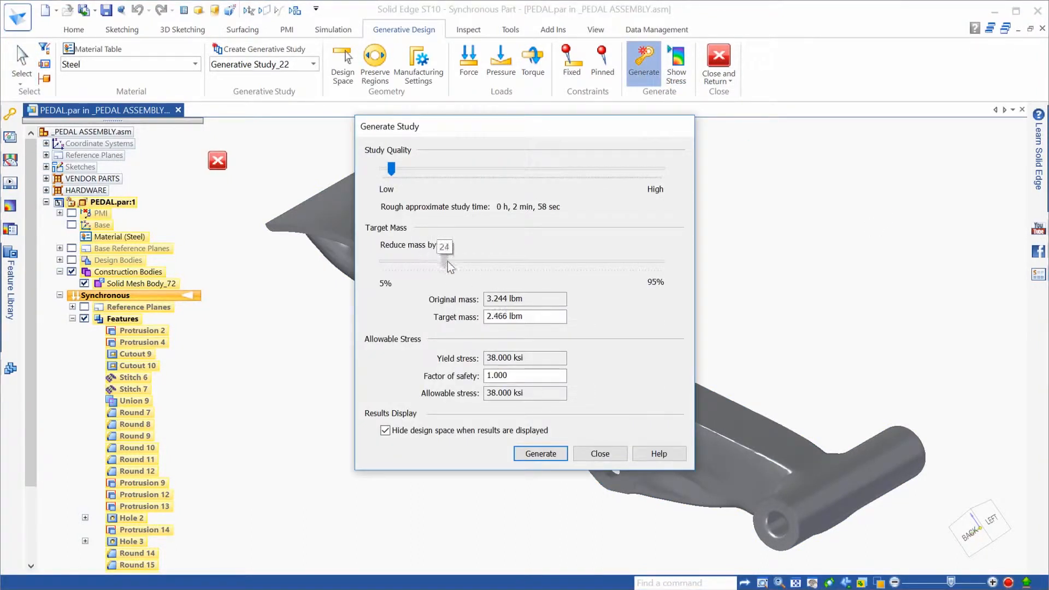
{"action": "left_click_drag", "start_coordinate": [484, 263], "coordinate": [490, 263]}
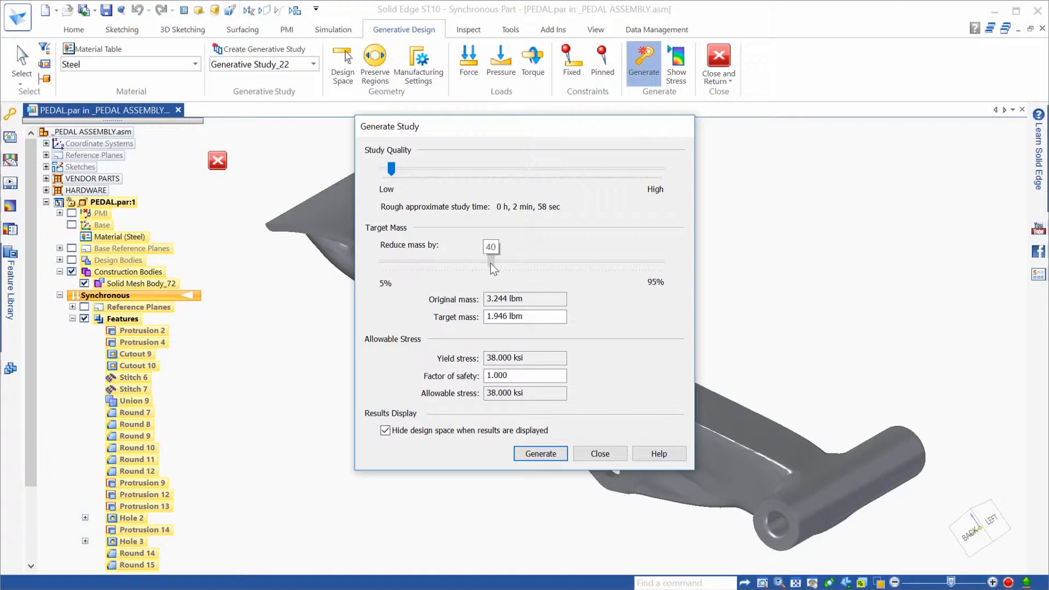
{"action": "left_click", "coordinate": [540, 454]}
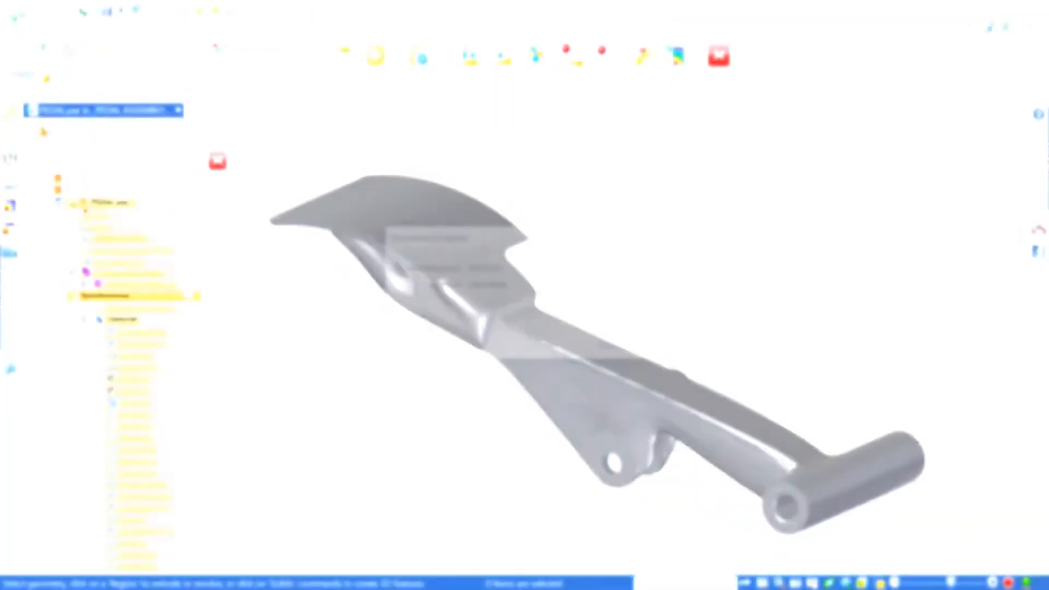
- Examine the stress distribution on the regenerated pedal, and review the generative study's regions, loads, constraints and results
{"action": "left_click", "coordinate": [675, 60]}
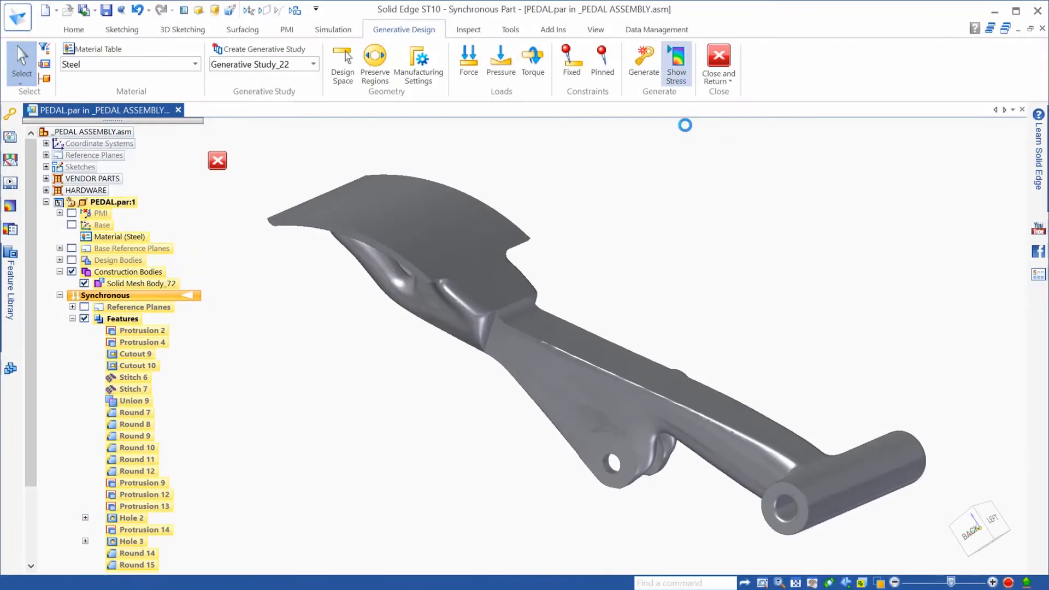
{"action": "middle_click_drag", "start_coordinate": [734, 276], "coordinate": [681, 305]}
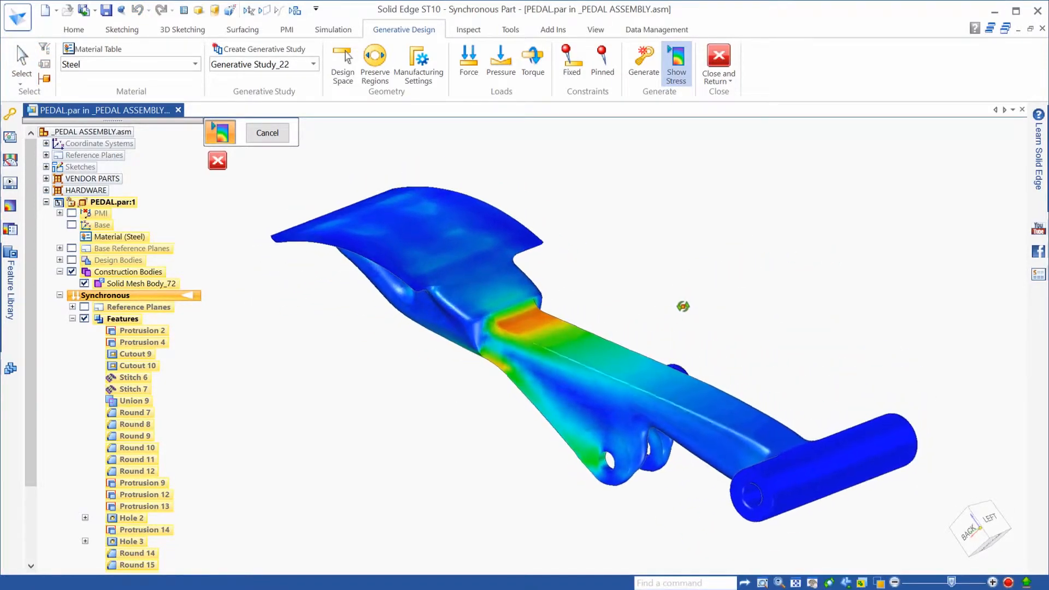
{"action": "left_click", "coordinate": [267, 133]}
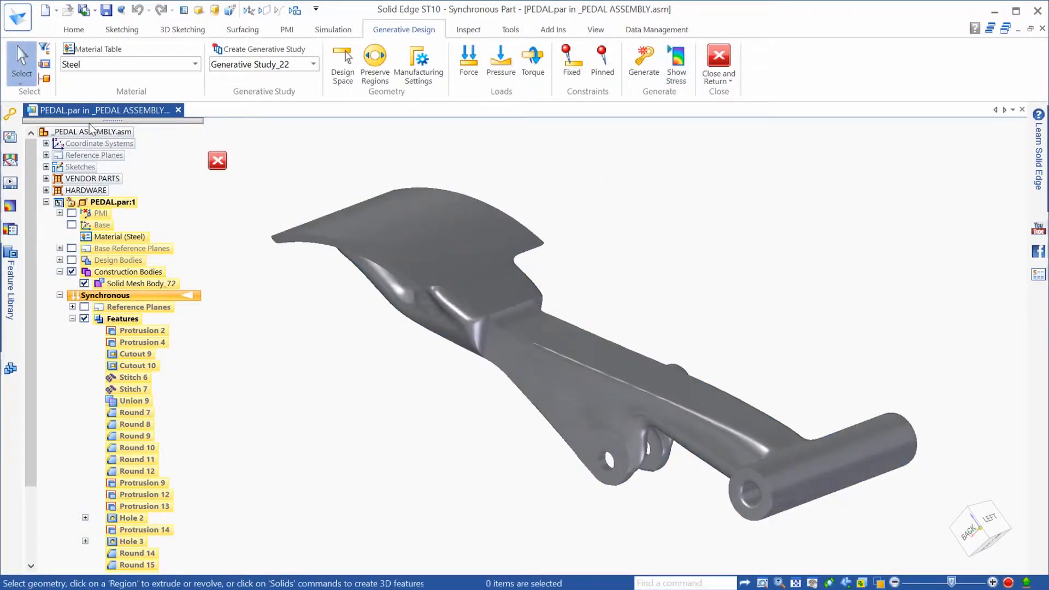
{"action": "left_click", "coordinate": [11, 115]}
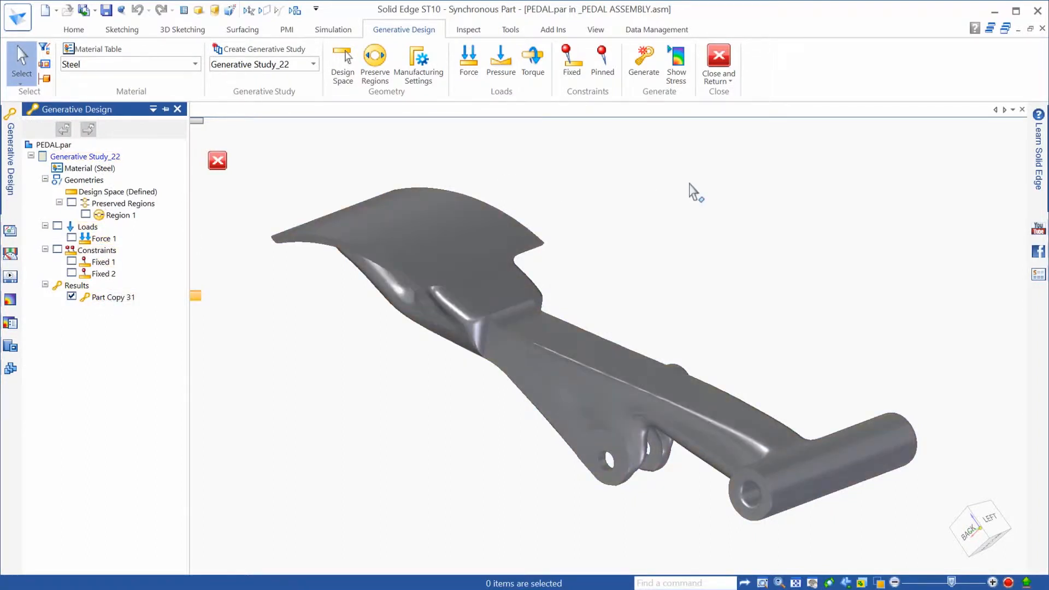
{"action": "left_click", "coordinate": [690, 184]}
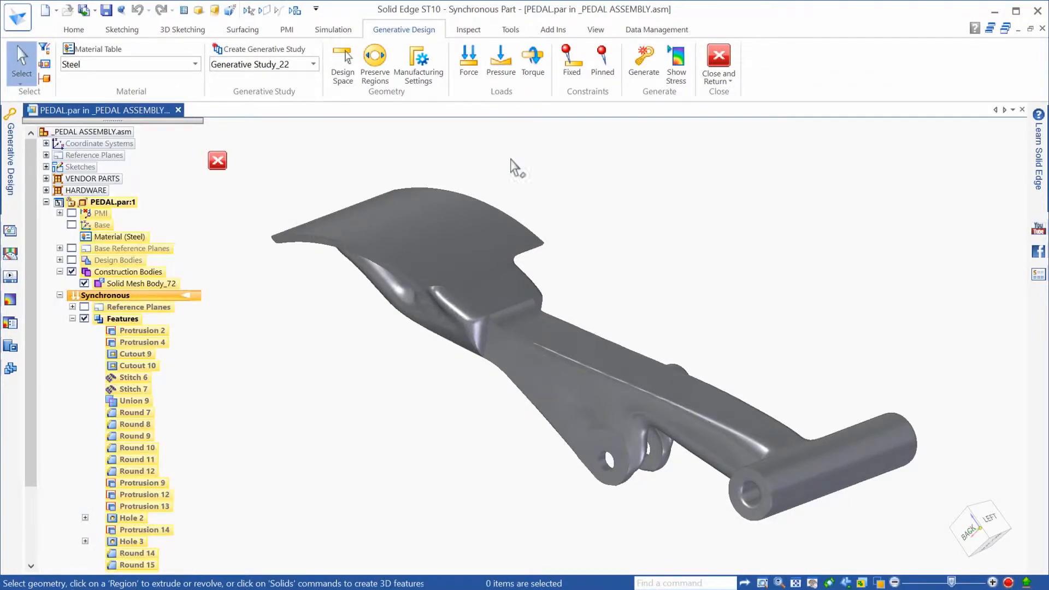
- Show the original solid design body and select the faces along the pad's near edge and neck as preserved regions
{"action": "left_click", "coordinate": [72, 260]}
{"action": "left_click", "coordinate": [119, 273]}
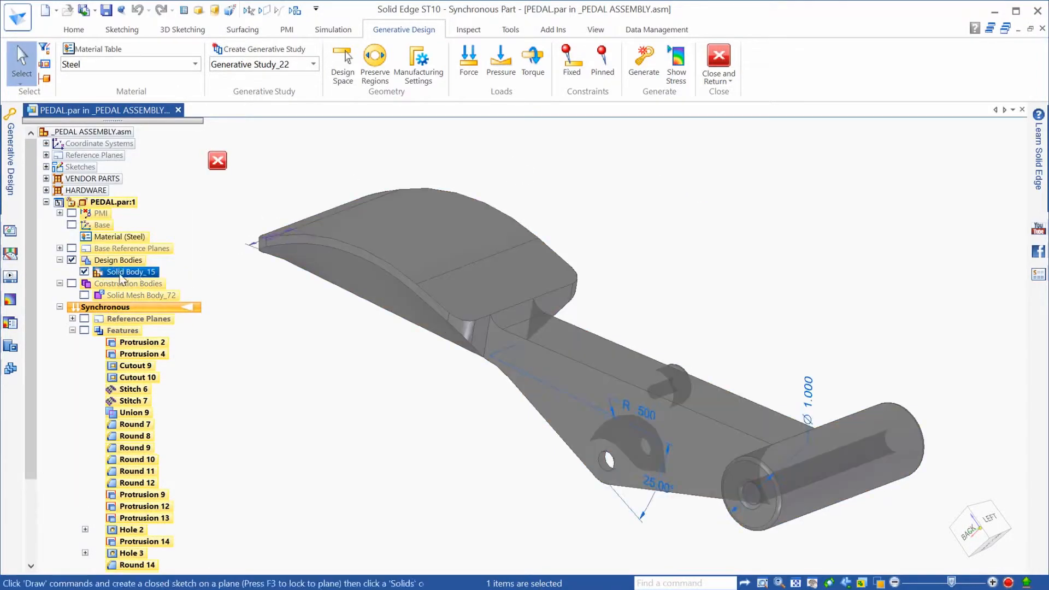
{"action": "left_click", "coordinate": [673, 179]}
{"action": "left_click", "coordinate": [375, 59]}
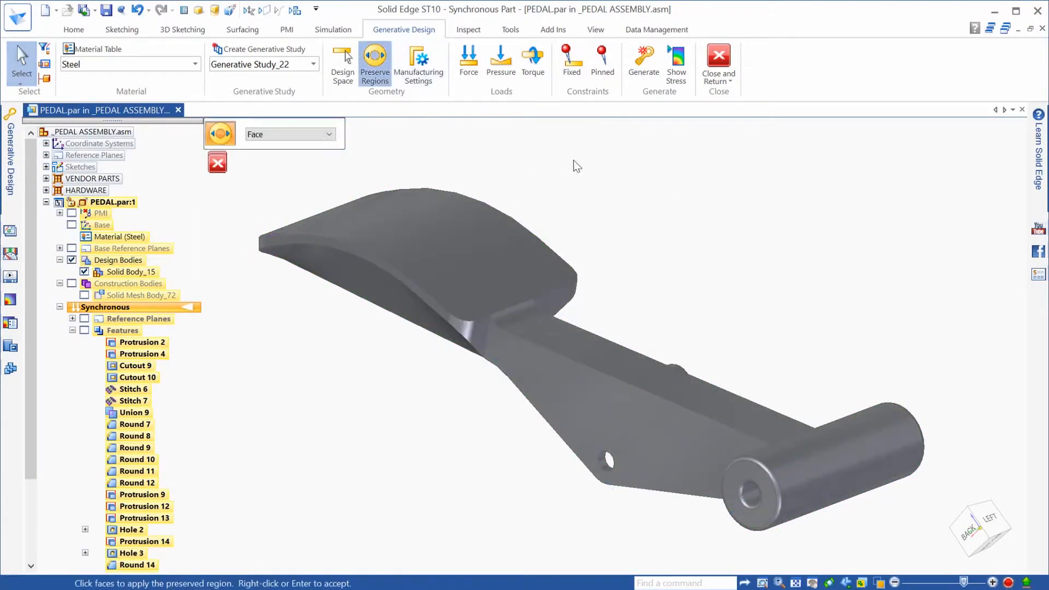
{"action": "left_click", "coordinate": [563, 307]}
{"action": "left_click", "coordinate": [517, 320]}
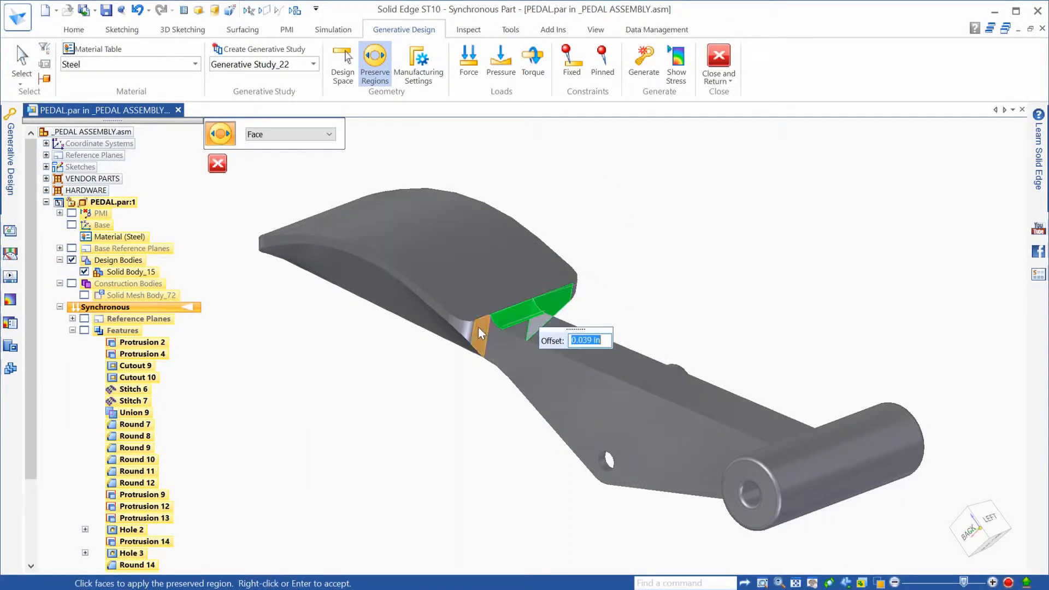
{"action": "left_click", "coordinate": [476, 326]}
{"action": "left_click", "coordinate": [437, 309]}
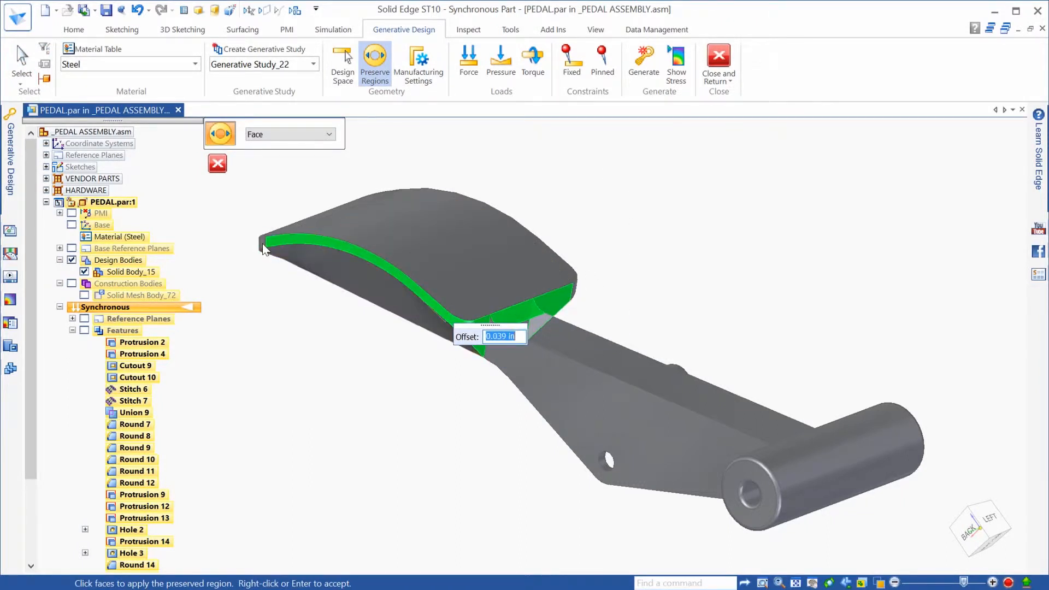
{"action": "left_click", "coordinate": [263, 244]}
- Add the remaining rim and underside edge faces of the pad to the preserved regions with a 0.100 in offset
{"action": "middle_click_drag", "start_coordinate": [634, 232], "coordinate": [808, 304]}
{"action": "left_click", "coordinate": [723, 472]}
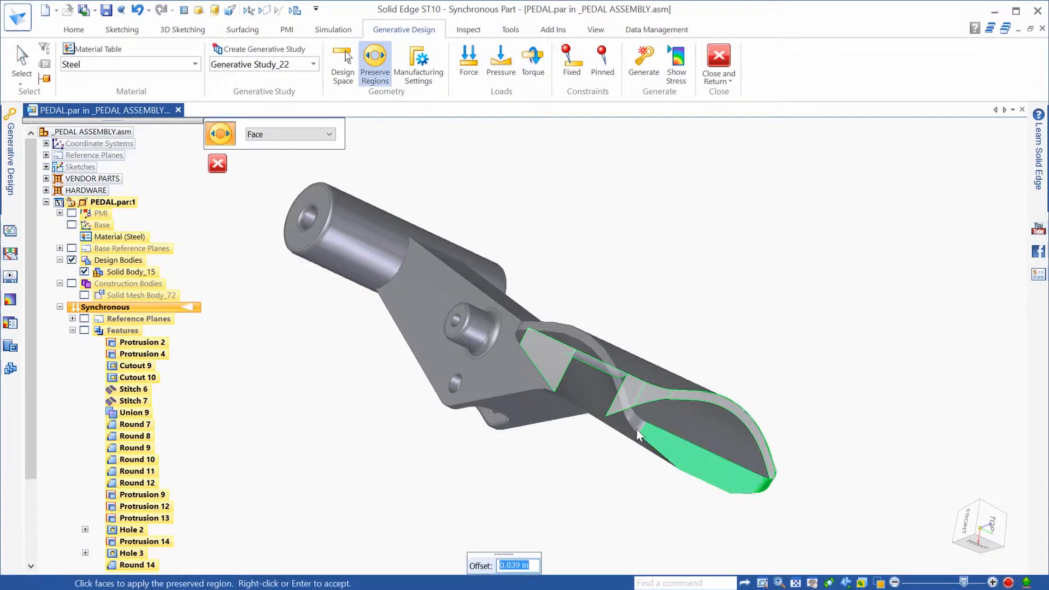
{"action": "left_click", "coordinate": [638, 430]}
{"action": "left_click", "coordinate": [594, 345]}
{"action": "middle_click_drag", "start_coordinate": [521, 319], "coordinate": [762, 363]}
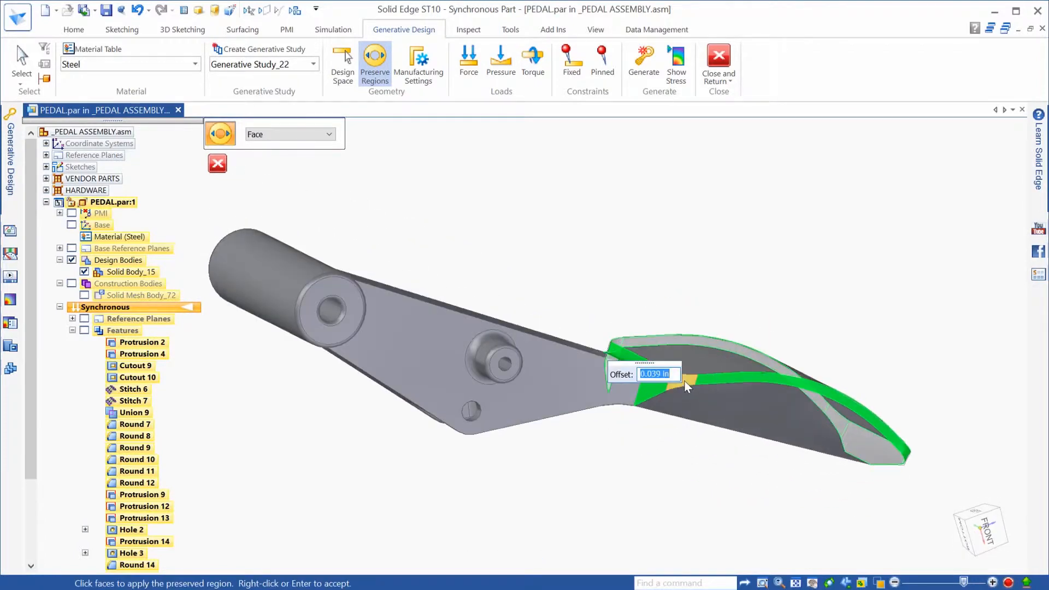
{"action": "left_click", "coordinate": [684, 380]}
{"action": "middle_click_drag", "start_coordinate": [627, 225], "coordinate": [680, 240]}
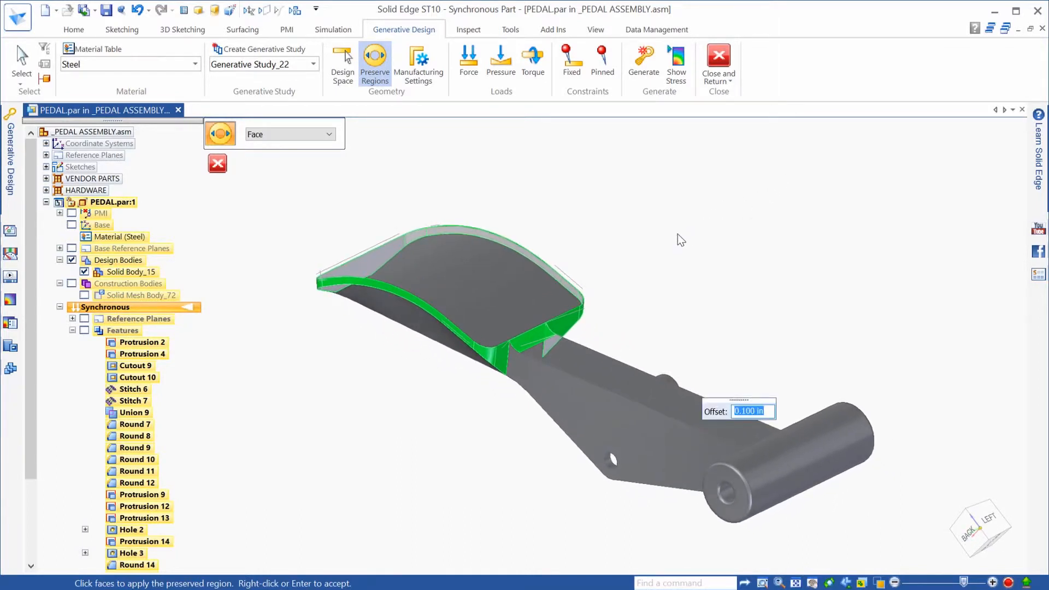
{"action": "right_click", "coordinate": [680, 240]}
- Regenerate the study at the same low quality with a larger mass reduction, hiding the design space when results are displayed
{"action": "left_click", "coordinate": [644, 62]}
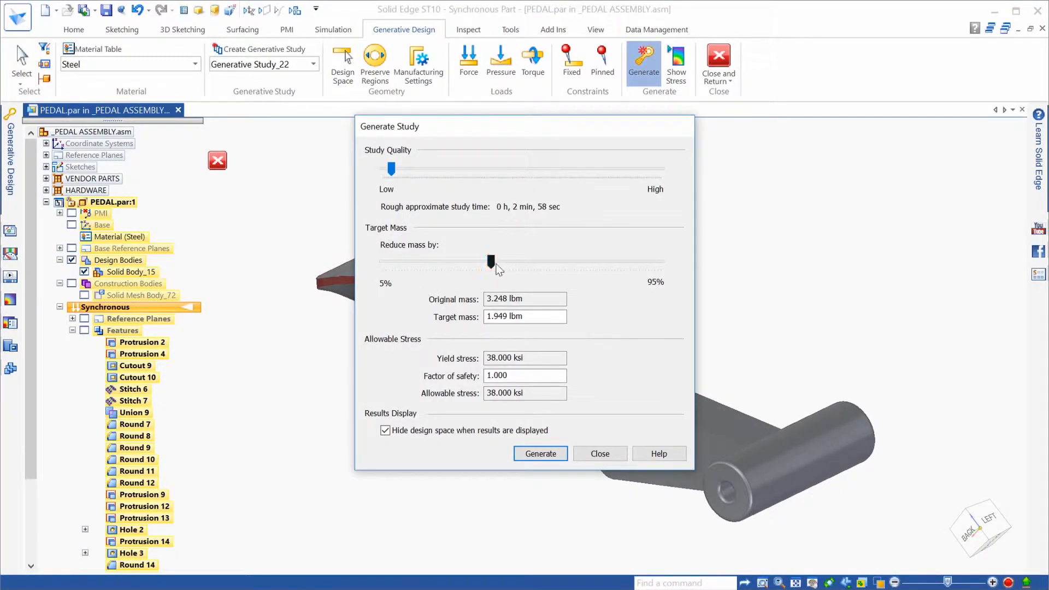
{"action": "left_click_drag", "start_coordinate": [521, 268], "coordinate": [554, 268]}
{"action": "left_click", "coordinate": [542, 453]}
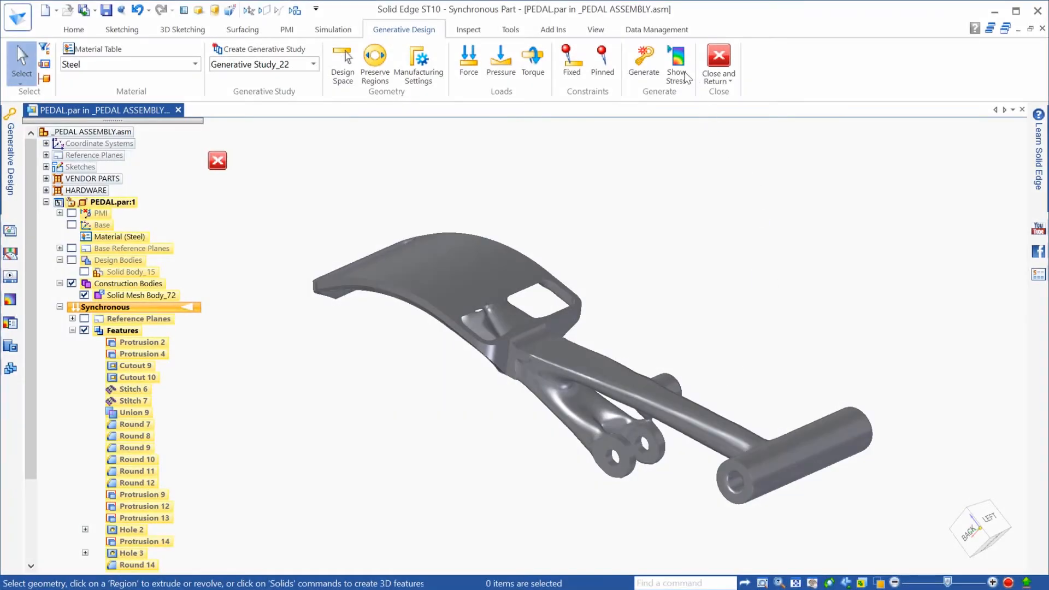
- Display the stress distribution on the regenerated pedal, examine it around the body, and turn the display off
{"action": "left_click", "coordinate": [686, 77]}
{"action": "mouse_move", "coordinate": [726, 300]}
{"action": "middle_mouse_down"}
{"action": "mouse_move", "coordinate": [836, 237]}
{"action": "mouse_move", "coordinate": [786, 284]}
{"action": "mouse_move", "coordinate": [798, 253]}
{"action": "mouse_move", "coordinate": [745, 289]}
{"action": "mouse_move", "coordinate": [716, 292]}
{"action": "mouse_move", "coordinate": [721, 283]}
{"action": "mouse_move", "coordinate": [756, 281]}
{"action": "mouse_move", "coordinate": [737, 301]}
{"action": "middle_mouse_up"}
{"action": "left_click", "coordinate": [267, 133]}
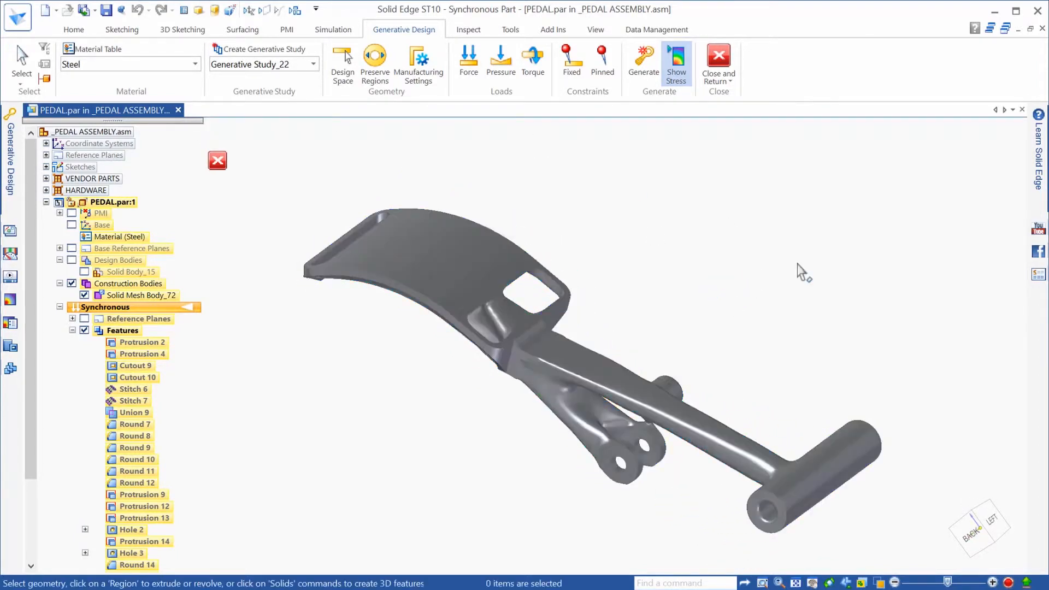
- Minimize the ribbon and show the surrounding assembly components together with the generated pedal, focusing on the pivot tube's end
{"action": "double_click", "coordinate": [405, 31]}
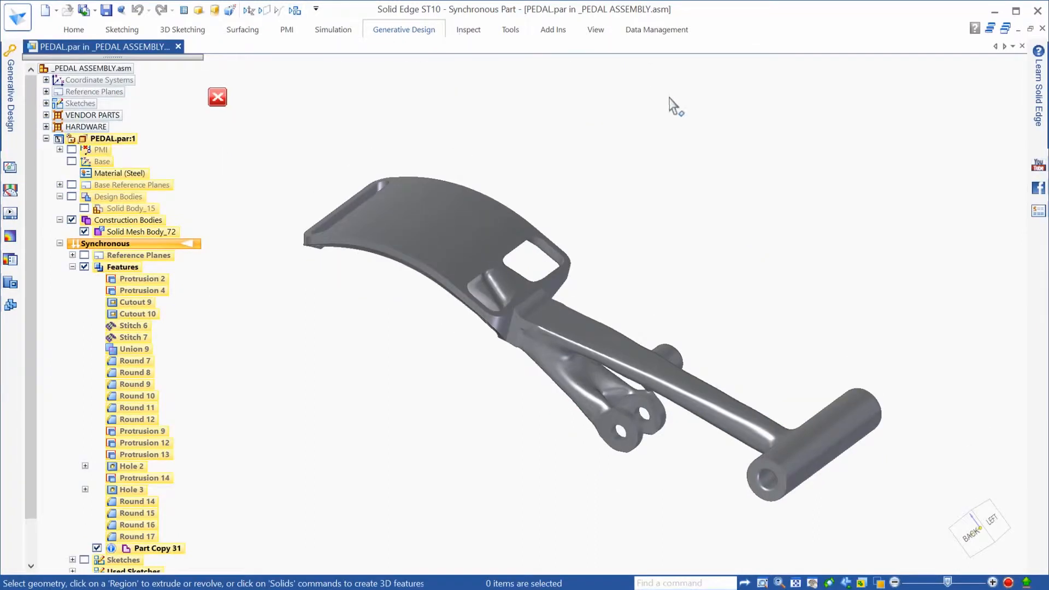
{"action": "scroll", "coordinate": [710, 144], "scroll_direction": "down", "scroll_amount": 3}
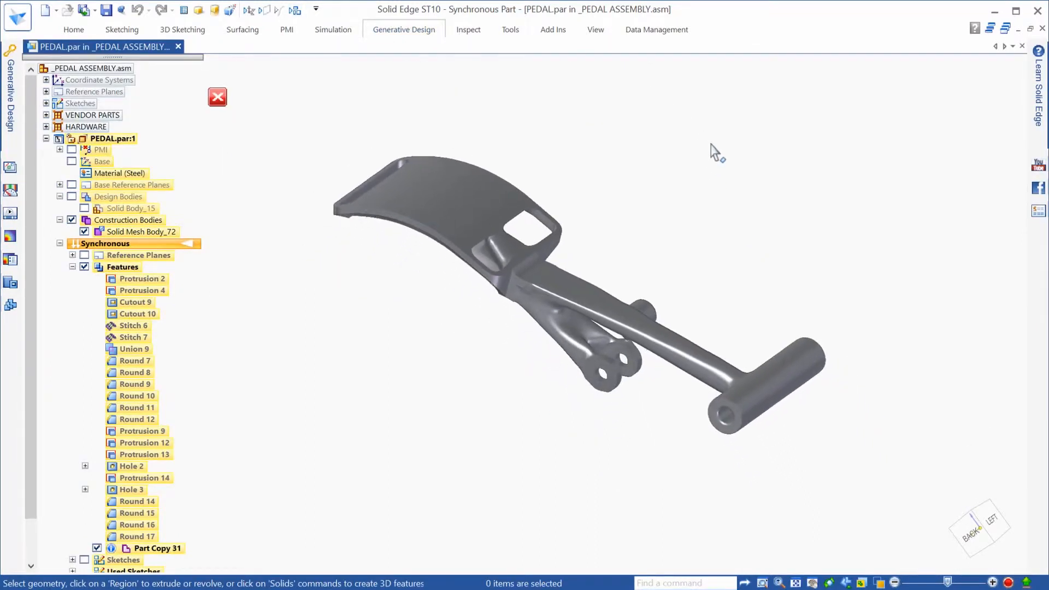
{"action": "scroll", "coordinate": [710, 144], "scroll_direction": "up", "scroll_amount": 3}
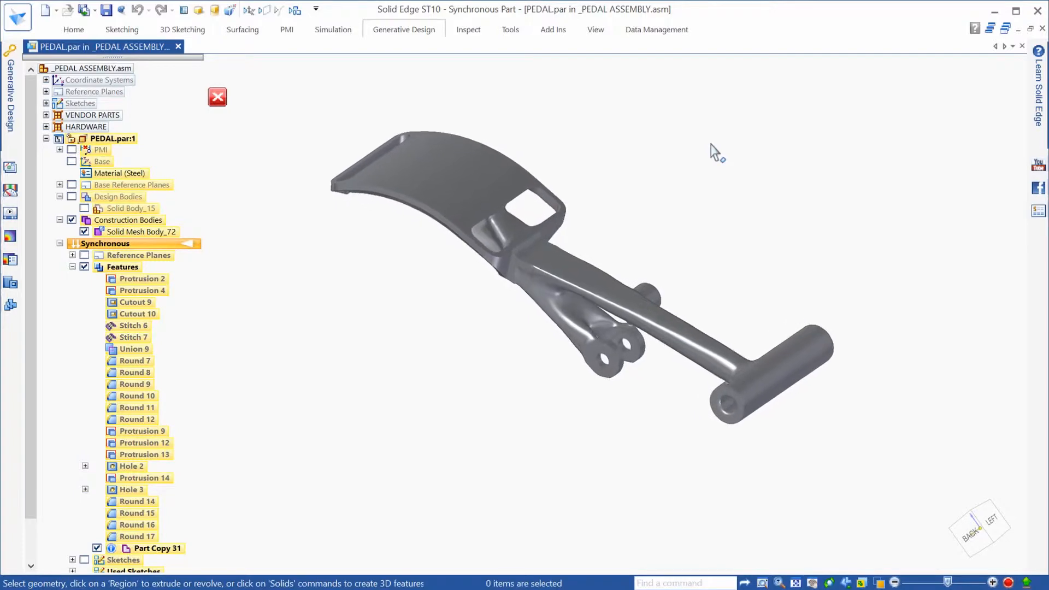
{"action": "key", "text": "ctrl+shift+h"}
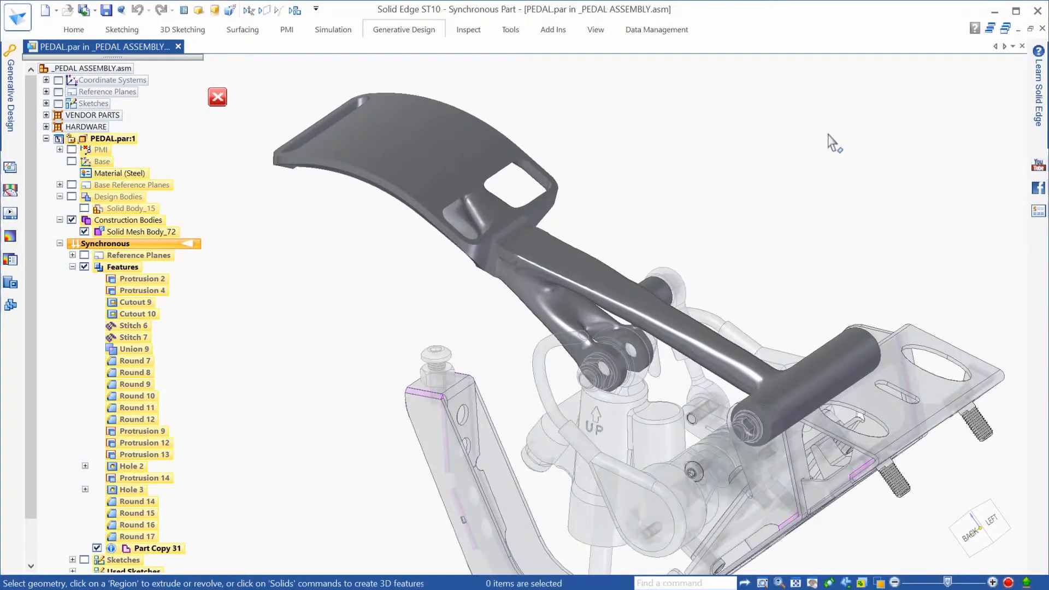
{"action": "middle_click_drag", "start_coordinate": [828, 134], "coordinate": [801, 127]}
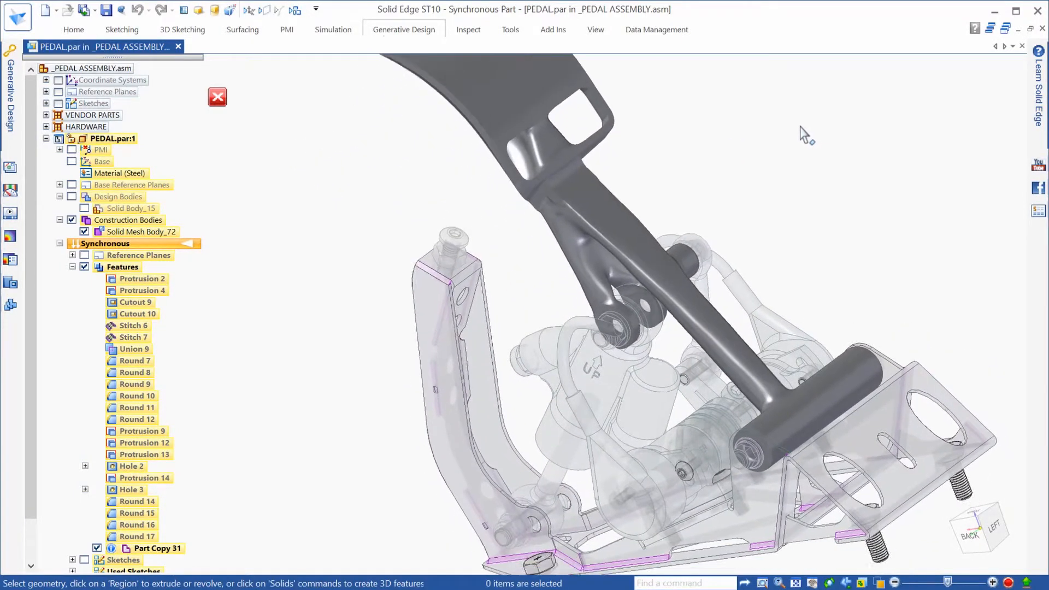
{"action": "scroll", "coordinate": [800, 127], "scroll_direction": "up", "scroll_amount": 2}
{"action": "scroll", "coordinate": [842, 145], "scroll_direction": "up", "scroll_amount": 3}
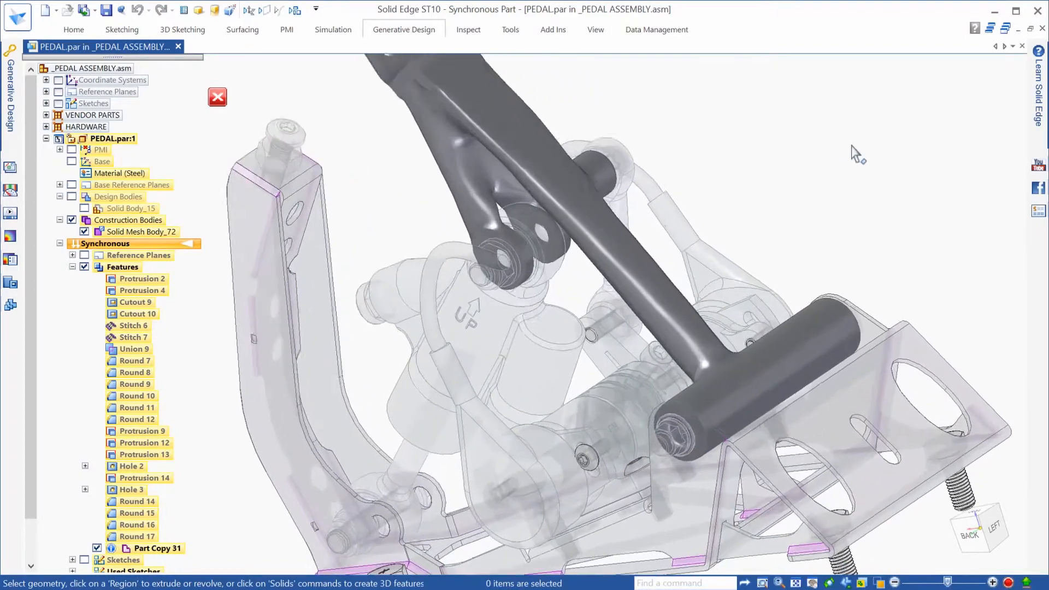
{"action": "scroll", "coordinate": [855, 154], "scroll_direction": "up", "scroll_amount": 5}
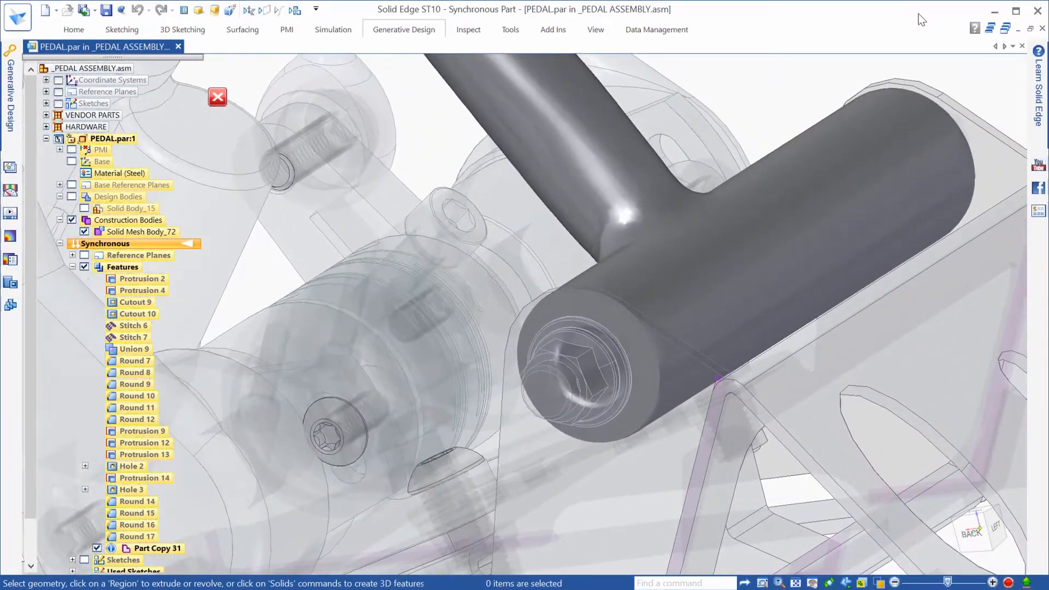
- Cut a 0.3 in deep circular recess into the pivot tube's end, using the circular edge around the bolt head
{"action": "right_click_drag", "start_coordinate": [442, 126], "coordinate": [416, 157]}
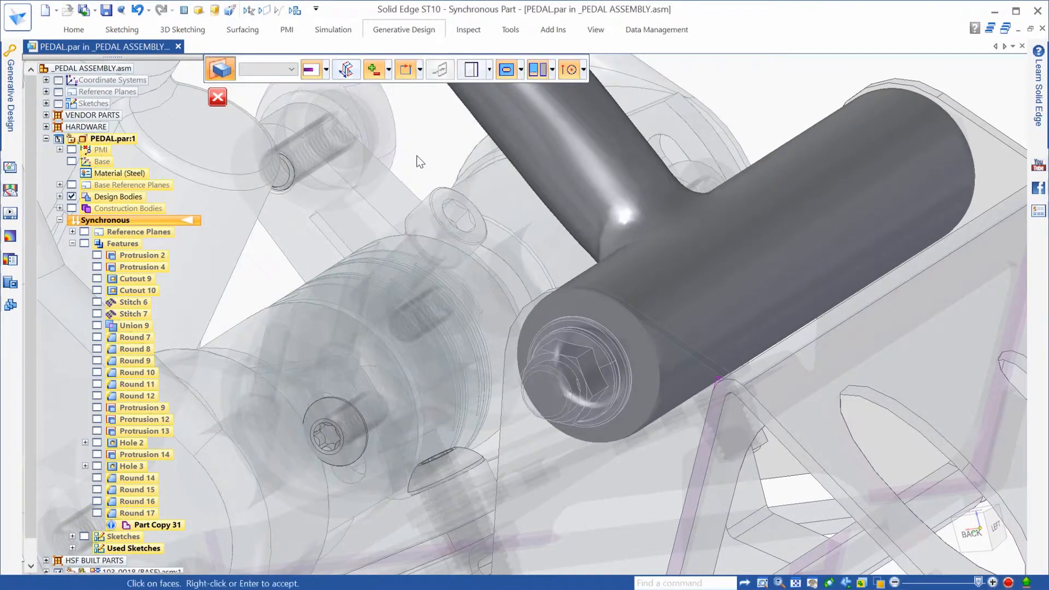
{"action": "left_click", "coordinate": [591, 316]}
{"action": "left_click", "coordinate": [388, 70]}
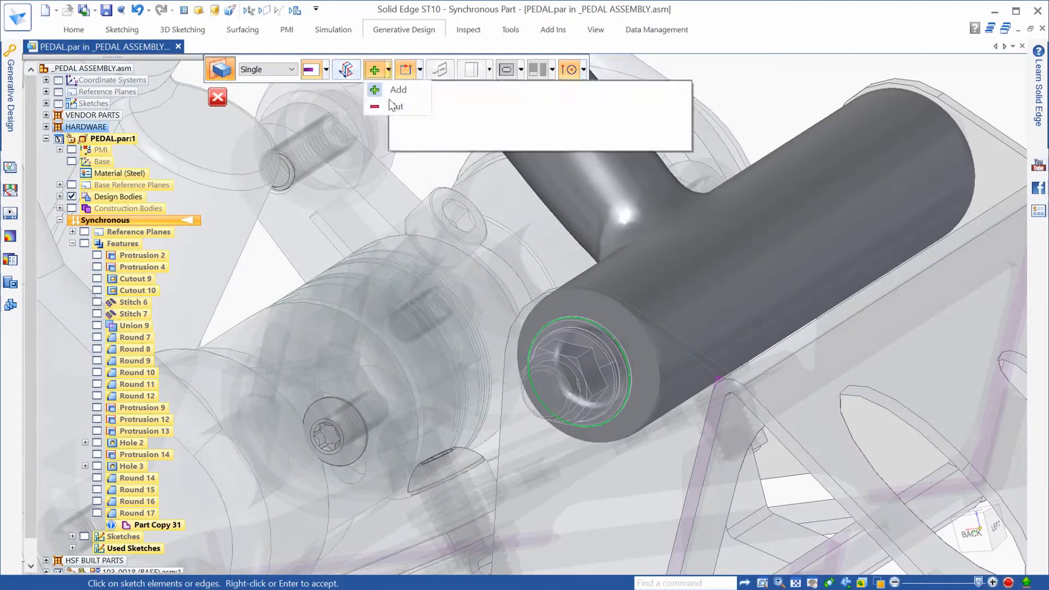
{"action": "left_click", "coordinate": [396, 106]}
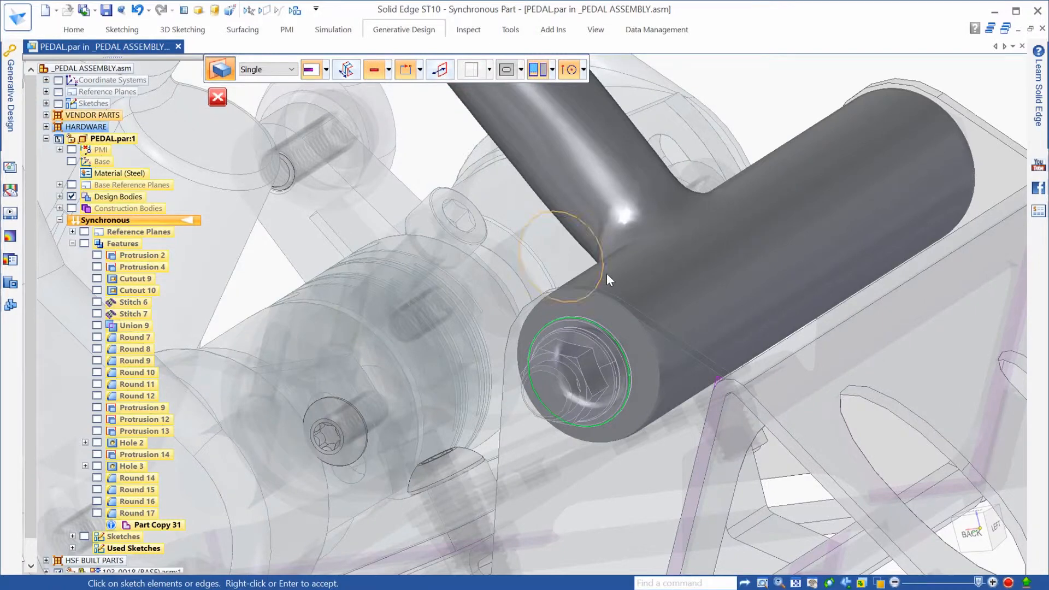
{"action": "right_click", "coordinate": [607, 274]}
{"action": "type", "text": ".3"}
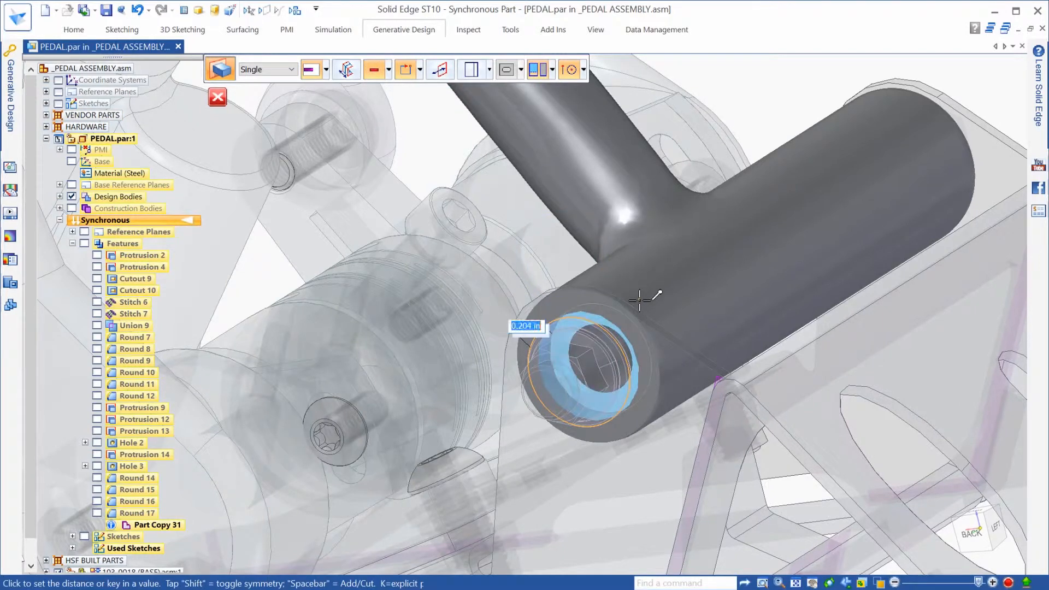
{"action": "left_click", "coordinate": [639, 301]}
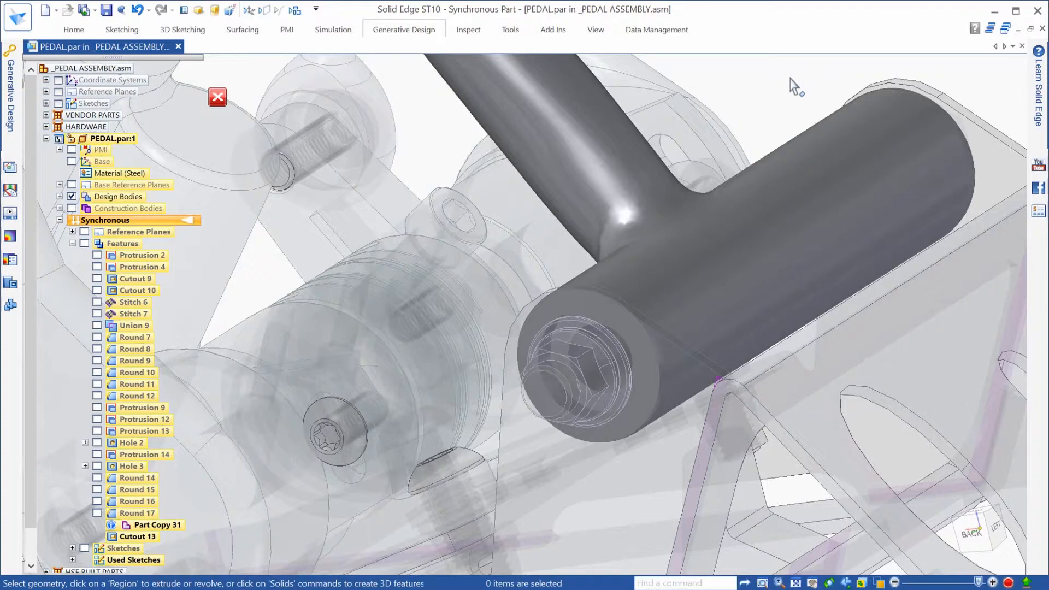
- Hide the surrounding assembly components and extrude the "Part# 1234" sketch text as a feature on the pivot tube
{"action": "key", "text": "ctrl+shift+p"}
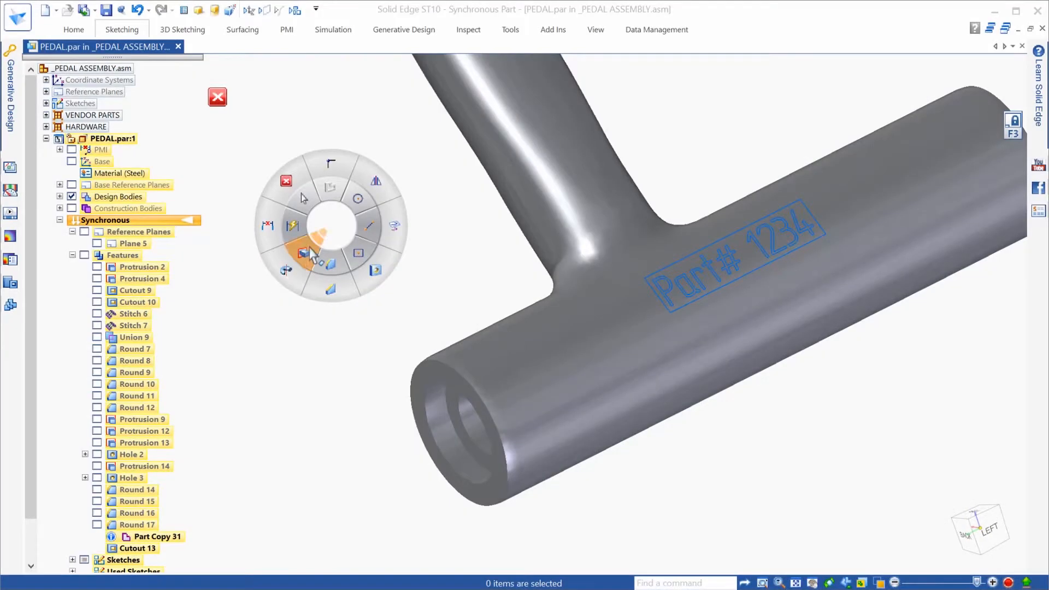
{"action": "left_click", "coordinate": [310, 250]}
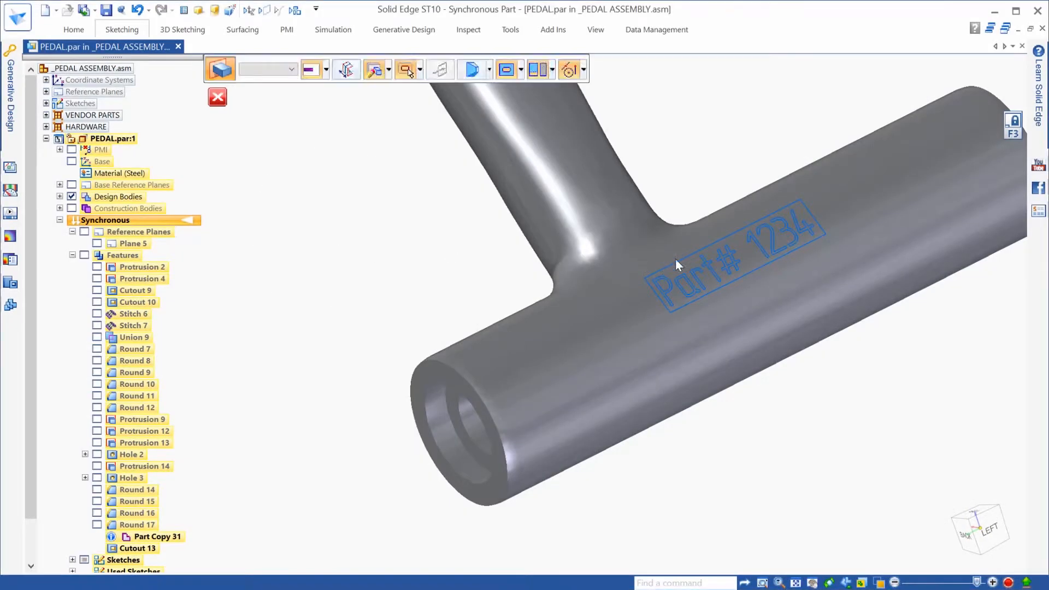
{"action": "left_click", "coordinate": [715, 270]}
{"action": "right_click", "coordinate": [839, 345]}
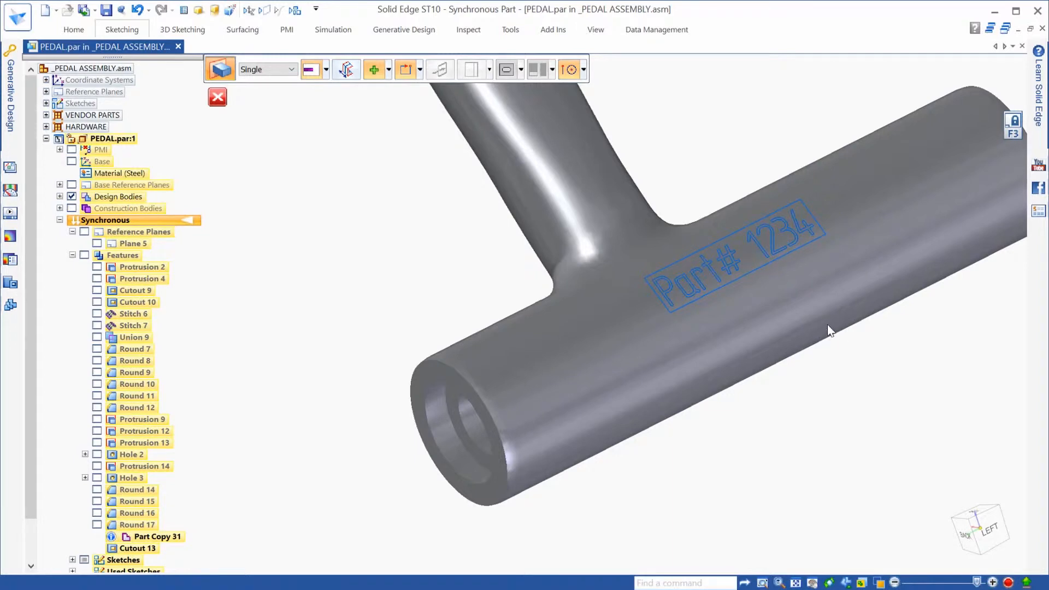
{"action": "left_click", "coordinate": [823, 326]}
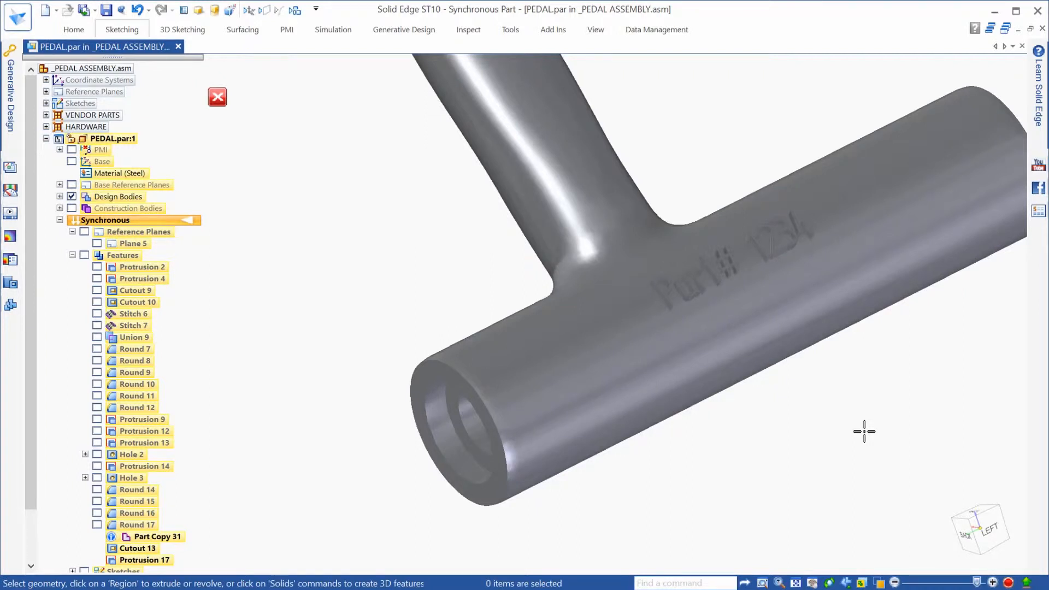
- Review the whole modified pedal, then close its in-place editing and return to the pedal assembly
{"action": "scroll", "coordinate": [864, 431], "scroll_direction": "down", "scroll_amount": 3}
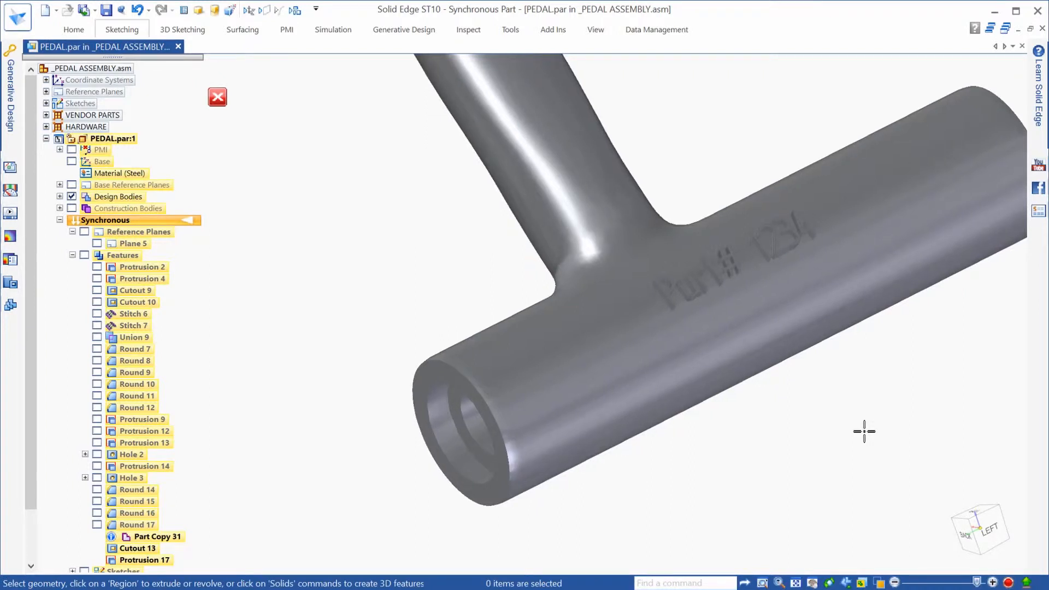
{"action": "scroll", "coordinate": [866, 438], "scroll_direction": "down", "scroll_amount": 3}
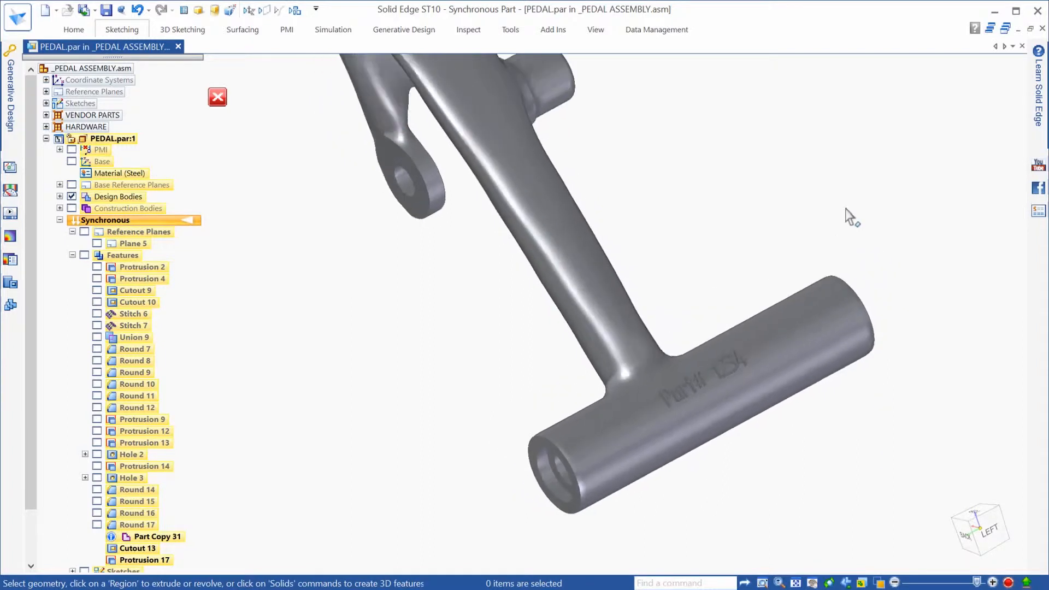
{"action": "middle_click_drag", "start_coordinate": [796, 138], "coordinate": [857, 124]}
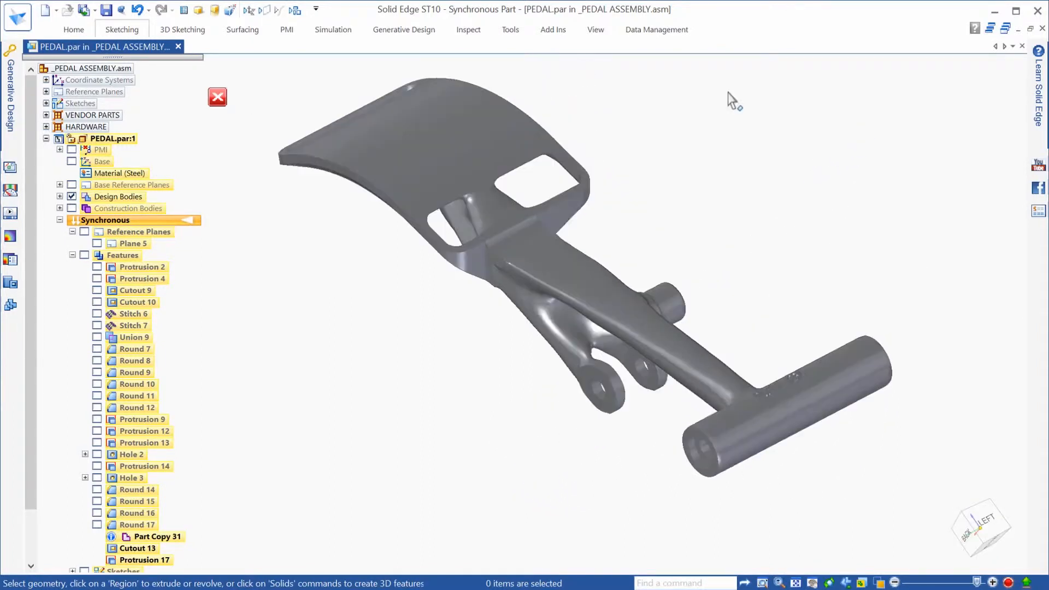
{"action": "left_click", "coordinate": [213, 11]}
{"action": "left_click", "coordinate": [200, 10]}
{"action": "left_click", "coordinate": [217, 95]}
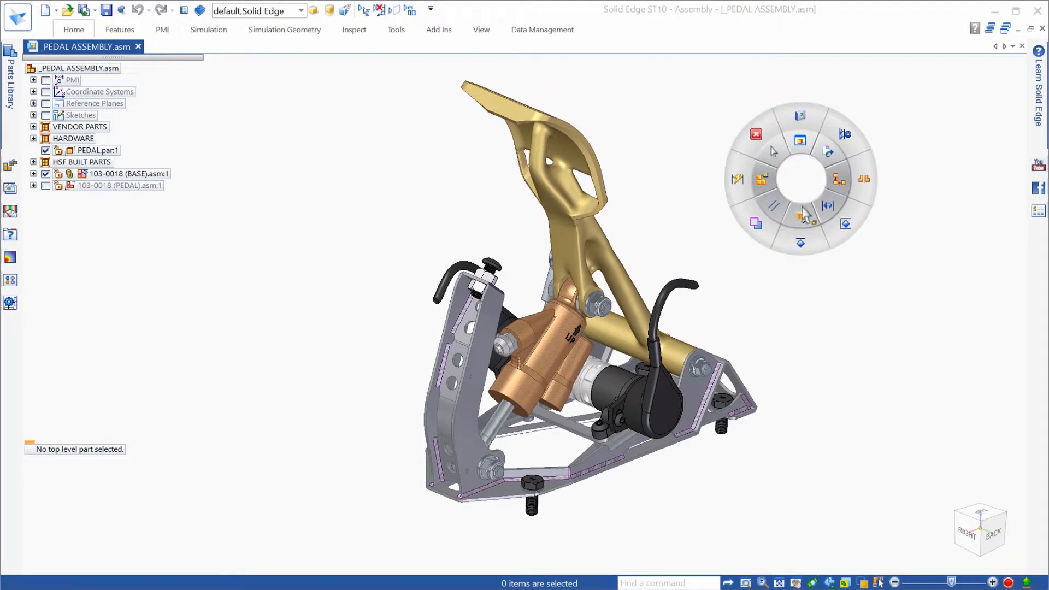
- Move the pedal through its range of motion in the assembly with the Drag Component command and no analysis
{"action": "left_click", "coordinate": [801, 207]}
{"action": "left_click", "coordinate": [556, 121]}
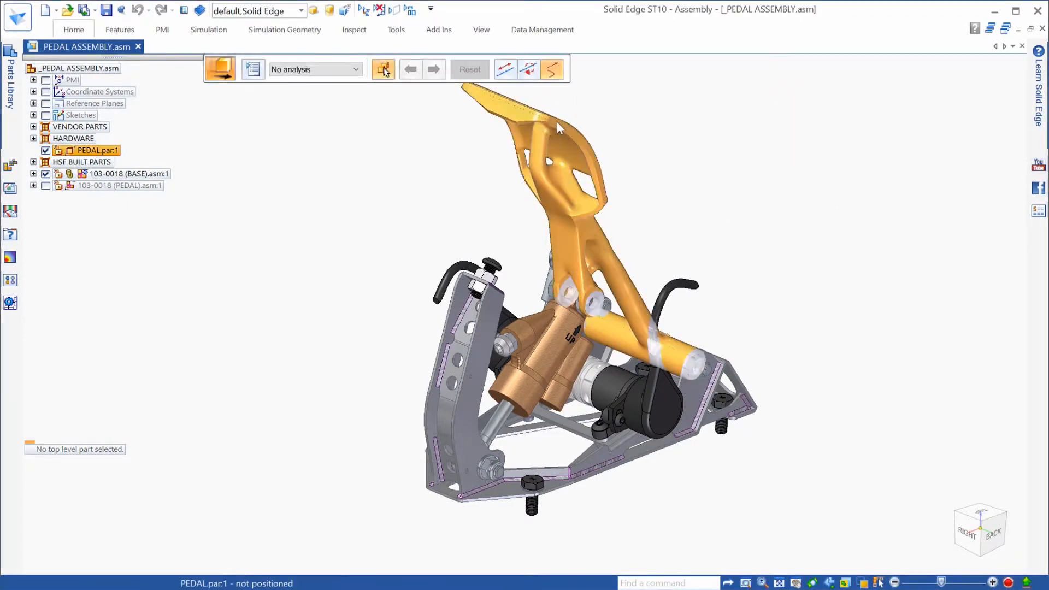
{"action": "left_click", "coordinate": [556, 121]}
{"action": "left_click_drag", "start_coordinate": [531, 142], "coordinate": [556, 127]}
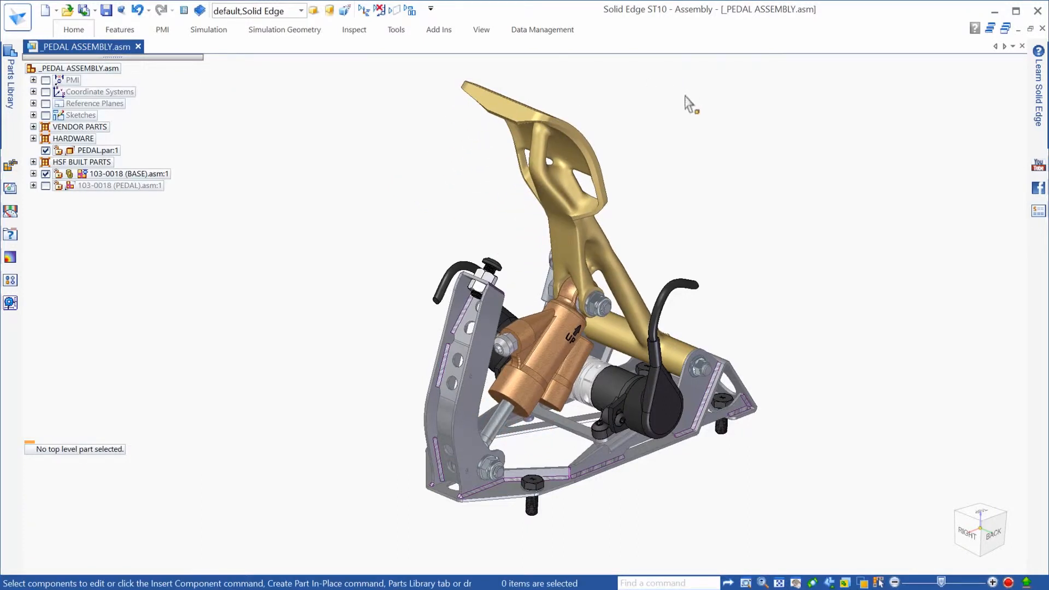
- Open the pedal for in-place editing from the assembly and orient it to show the pad and pivot tube
{"action": "left_click", "coordinate": [591, 137]}
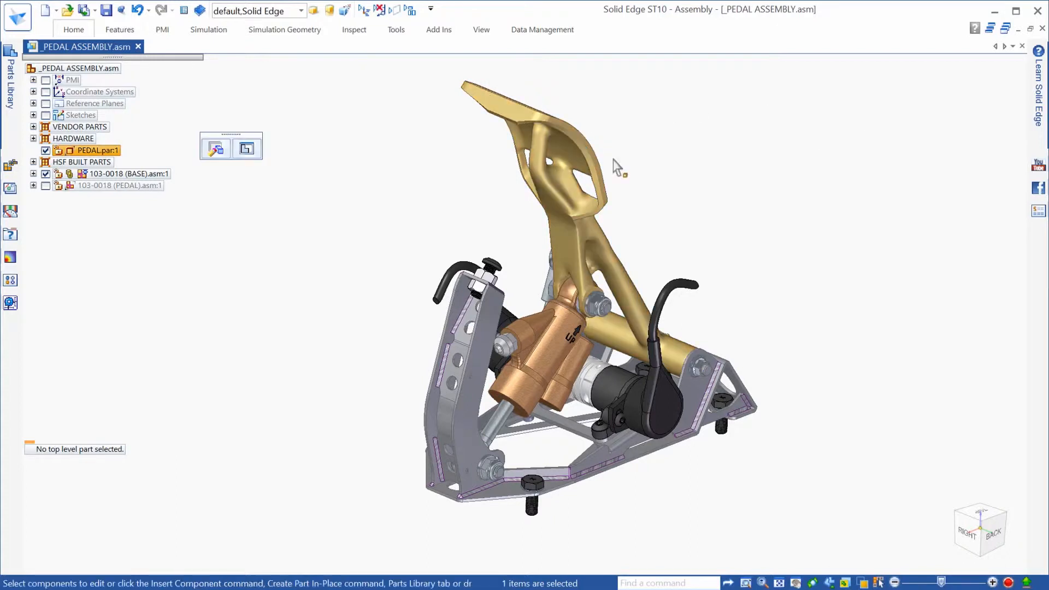
{"action": "left_click", "coordinate": [246, 148]}
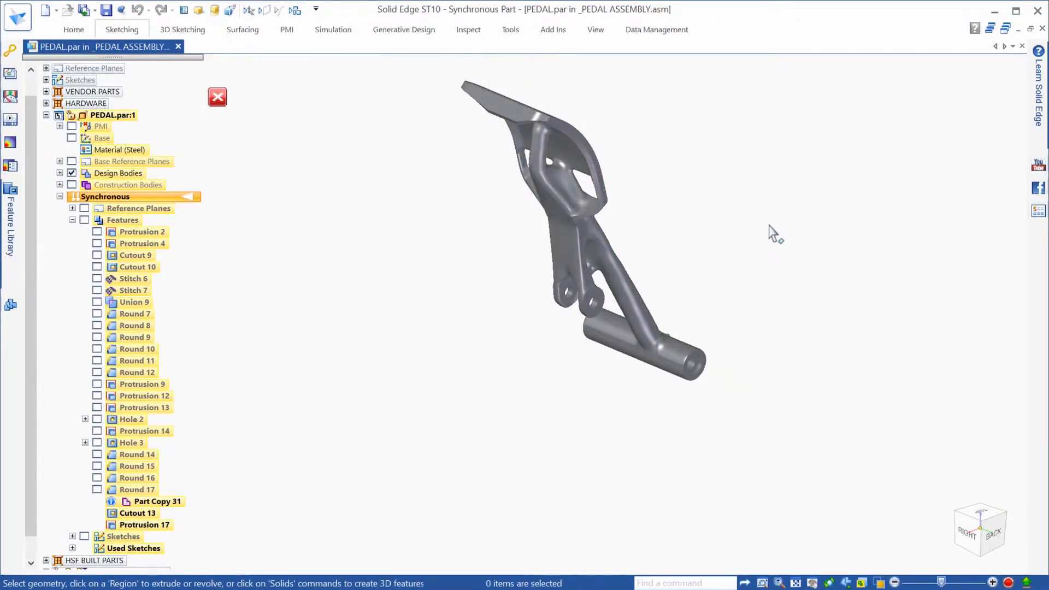
{"action": "middle_click_drag", "start_coordinate": [768, 223], "coordinate": [828, 121]}
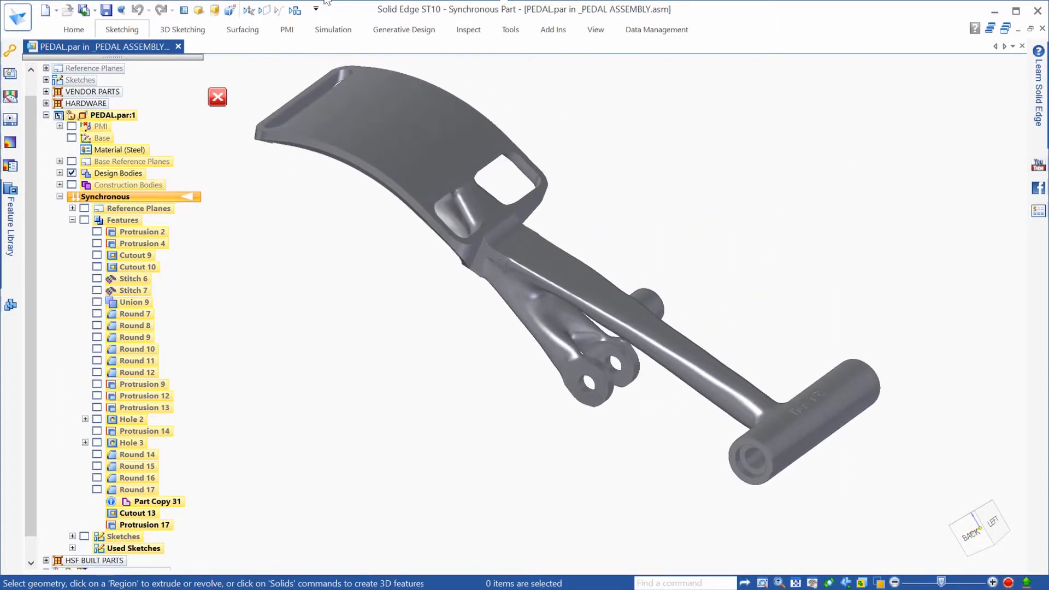
- Open the 3D print preview of the pedal and examine the part up close within the printer's build volume
{"action": "left_click", "coordinate": [20, 18]}
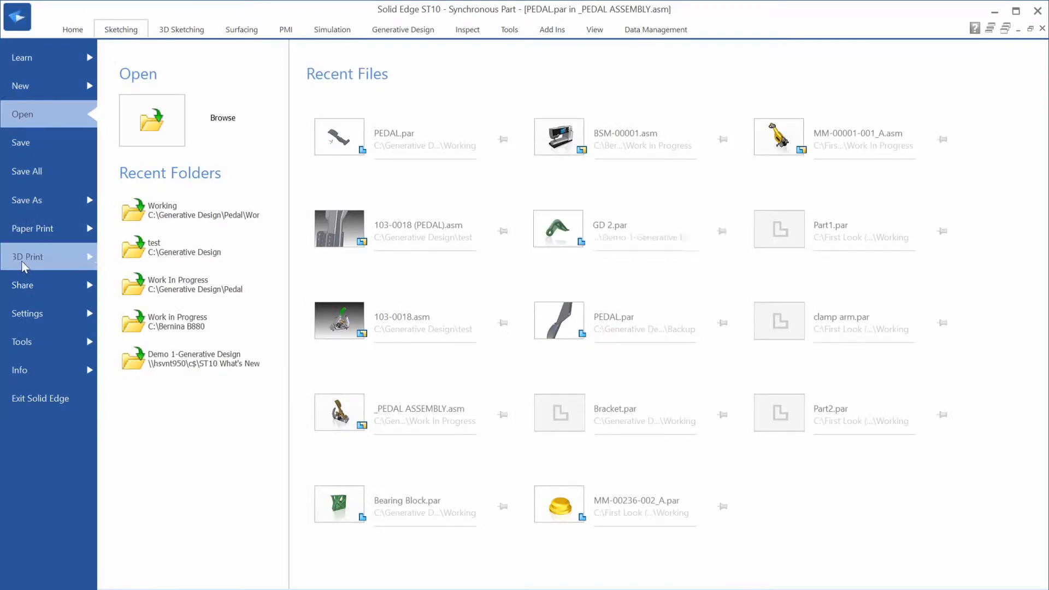
{"action": "left_click", "coordinate": [25, 257]}
{"action": "left_click", "coordinate": [243, 112]}
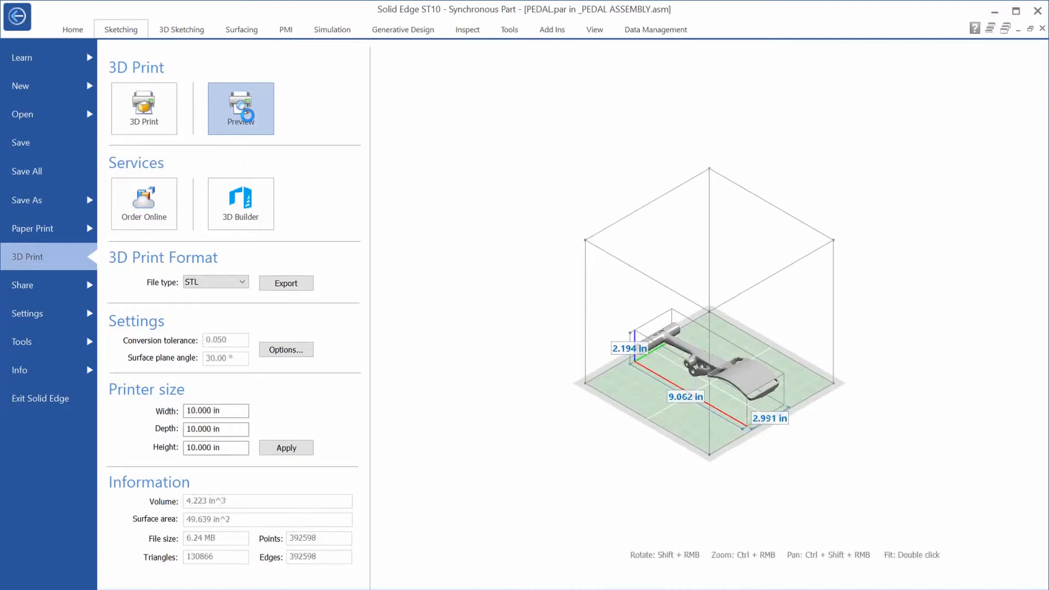
{"action": "scroll", "coordinate": [741, 407], "scroll_direction": "up", "scroll_amount": 5}
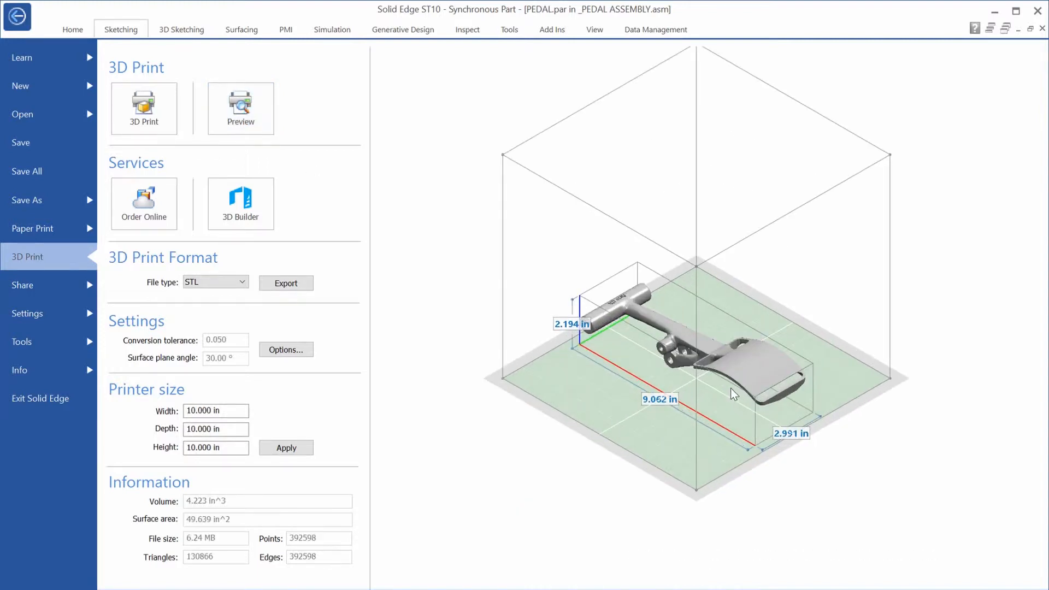
{"action": "scroll", "coordinate": [717, 336], "scroll_direction": "up", "scroll_amount": 2}
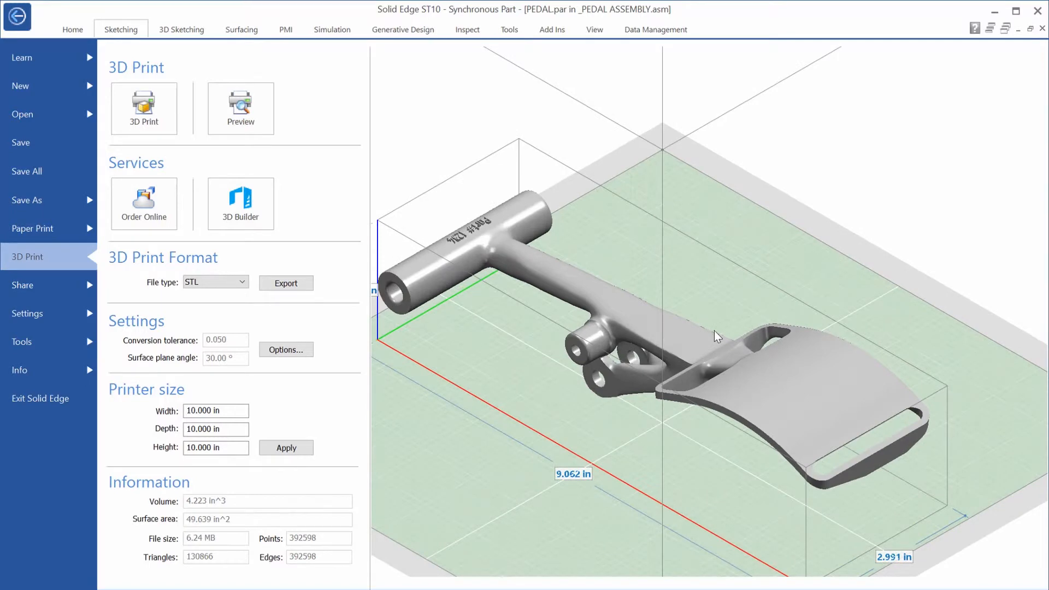
{"action": "scroll", "coordinate": [717, 336], "scroll_direction": "down", "scroll_amount": 3}
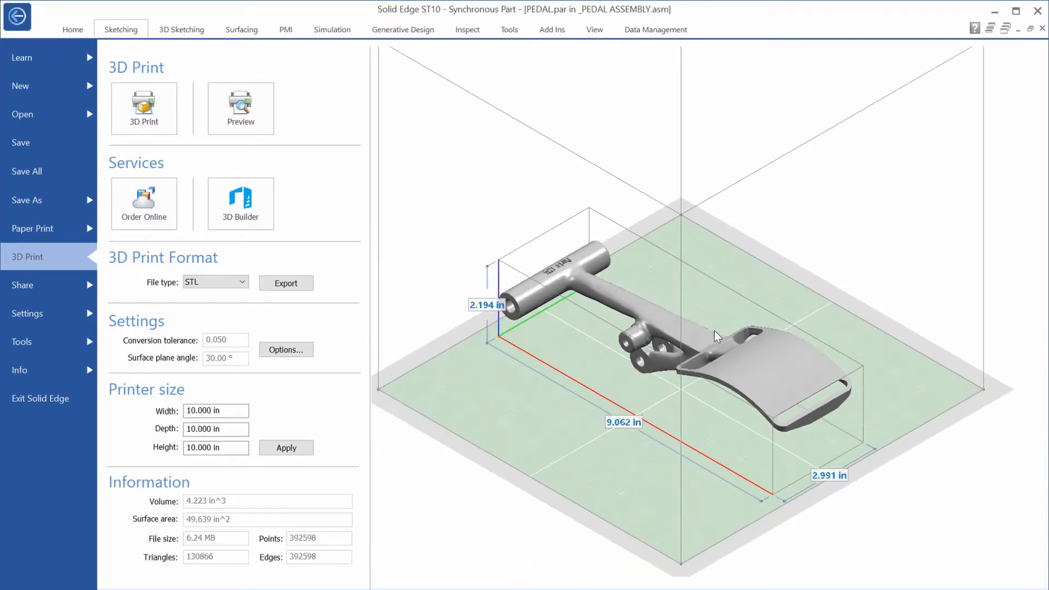
- Start a 3D print of the pedal, rotate it upside down in the layout and settle it on the print bed
{"action": "left_click", "coordinate": [143, 109]}
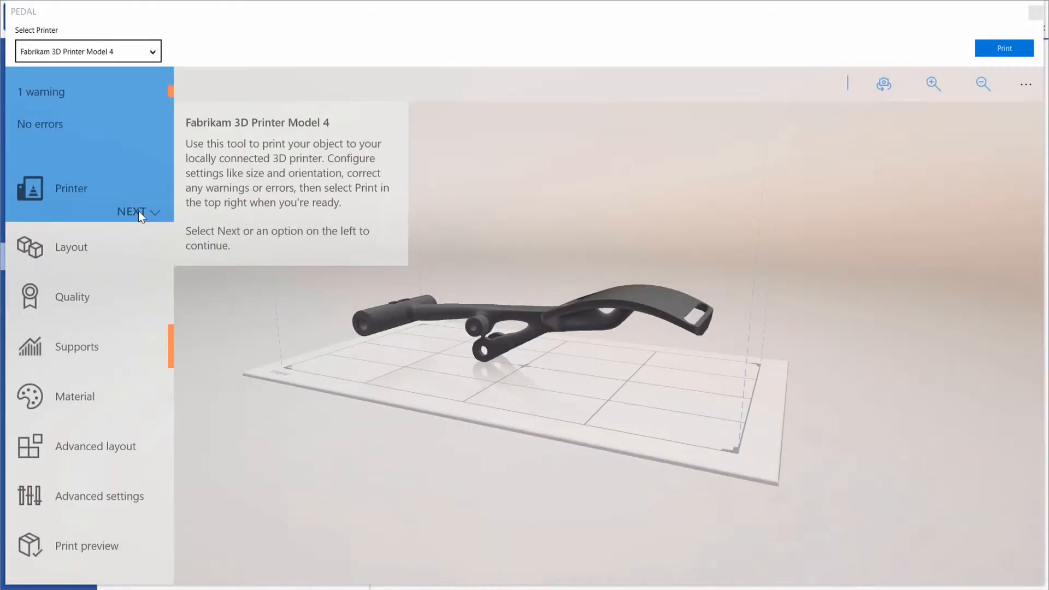
{"action": "left_click", "coordinate": [139, 211]}
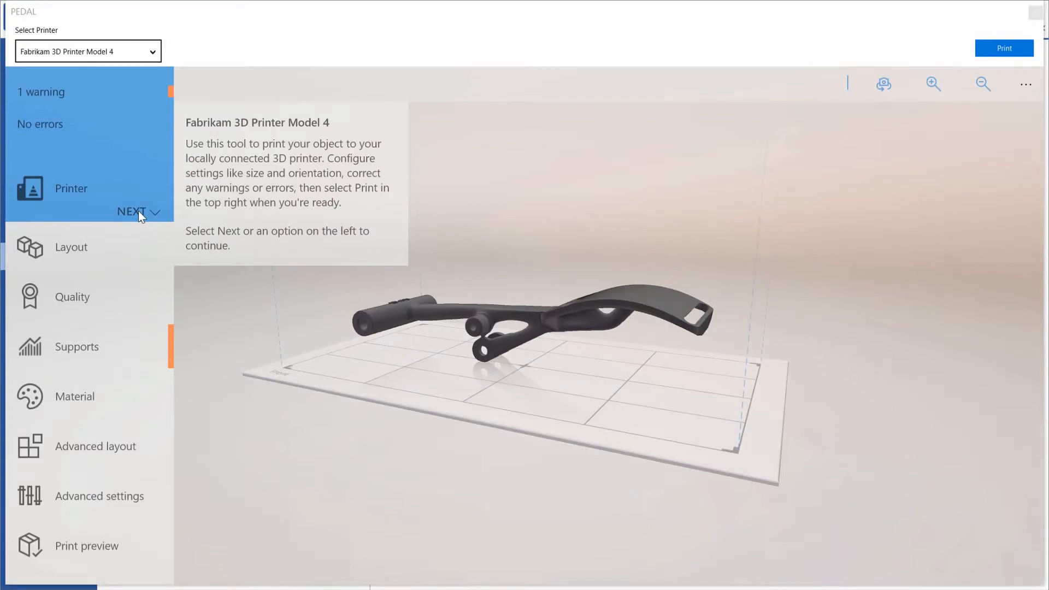
{"action": "left_click", "coordinate": [138, 211]}
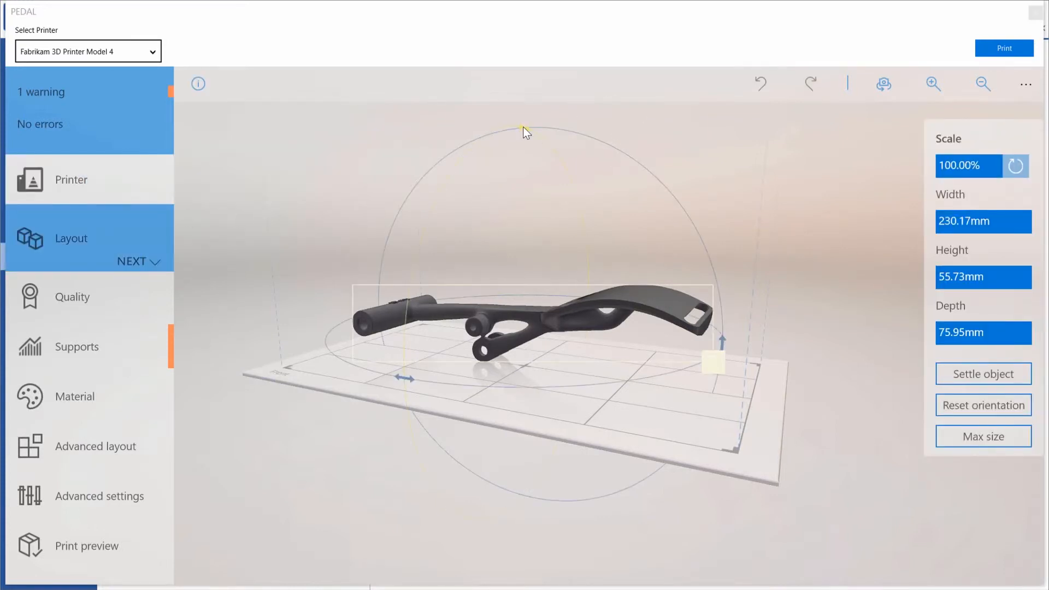
{"action": "left_click_drag", "start_coordinate": [523, 127], "coordinate": [554, 513]}
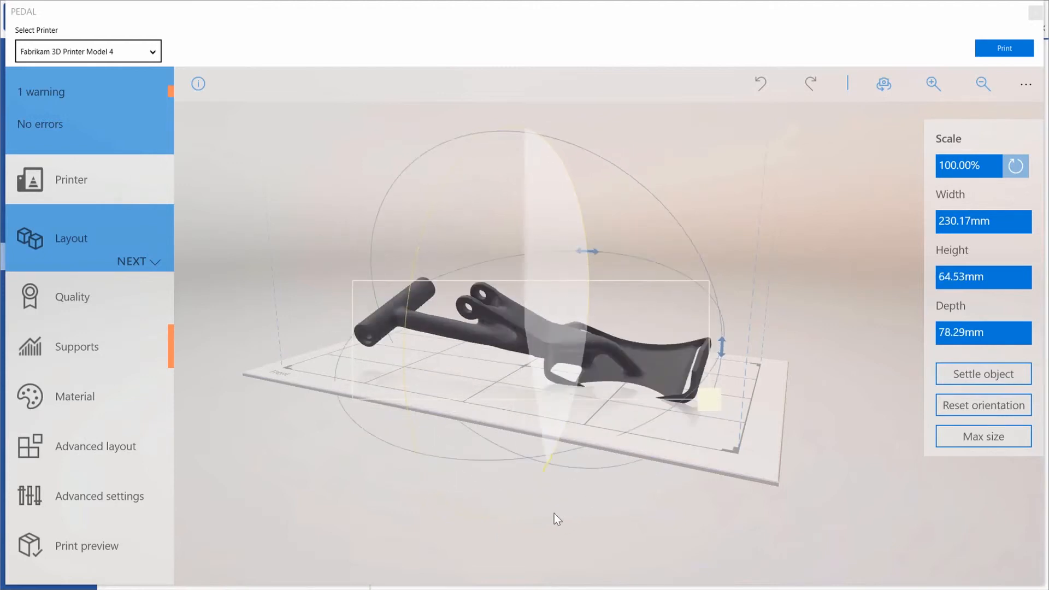
{"action": "left_click", "coordinate": [1015, 375]}
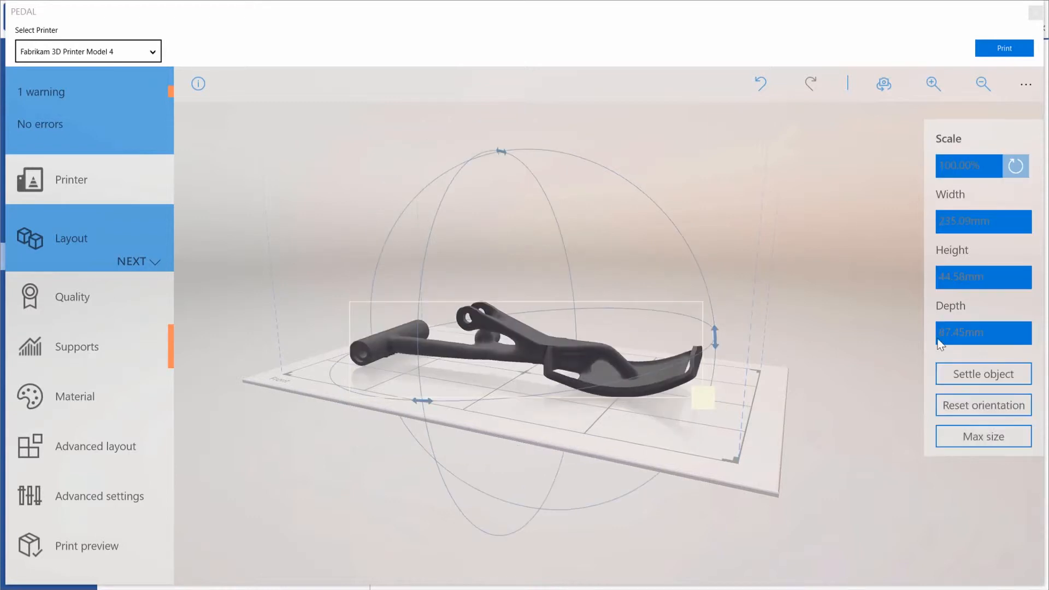
{"action": "left_click_drag", "start_coordinate": [809, 264], "coordinate": [810, 362]}
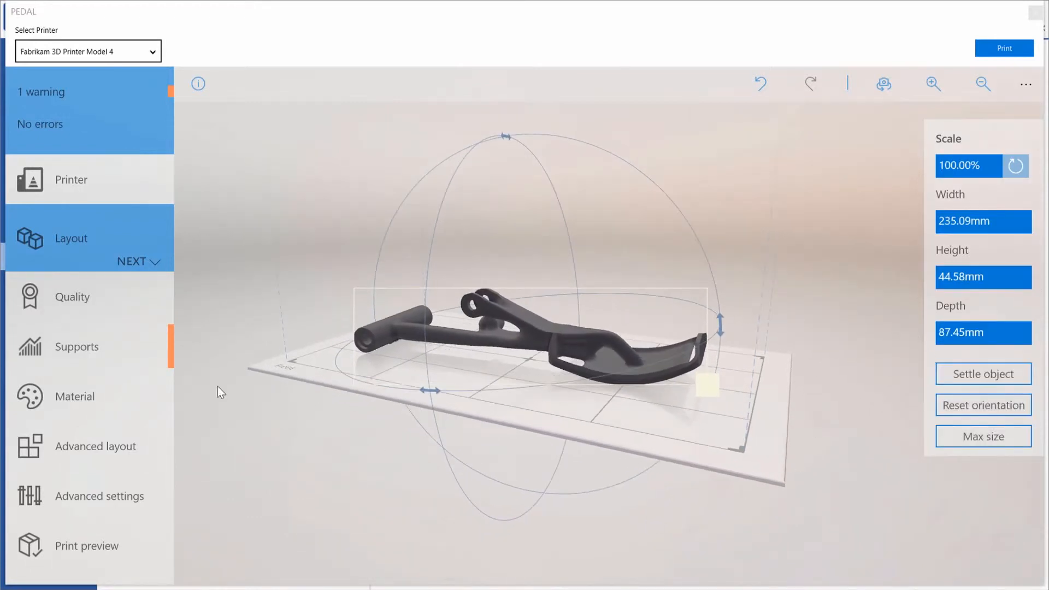
- Check the print quality settings and examine the pedal's steep overhang areas in the supports settings
{"action": "left_click", "coordinate": [148, 260]}
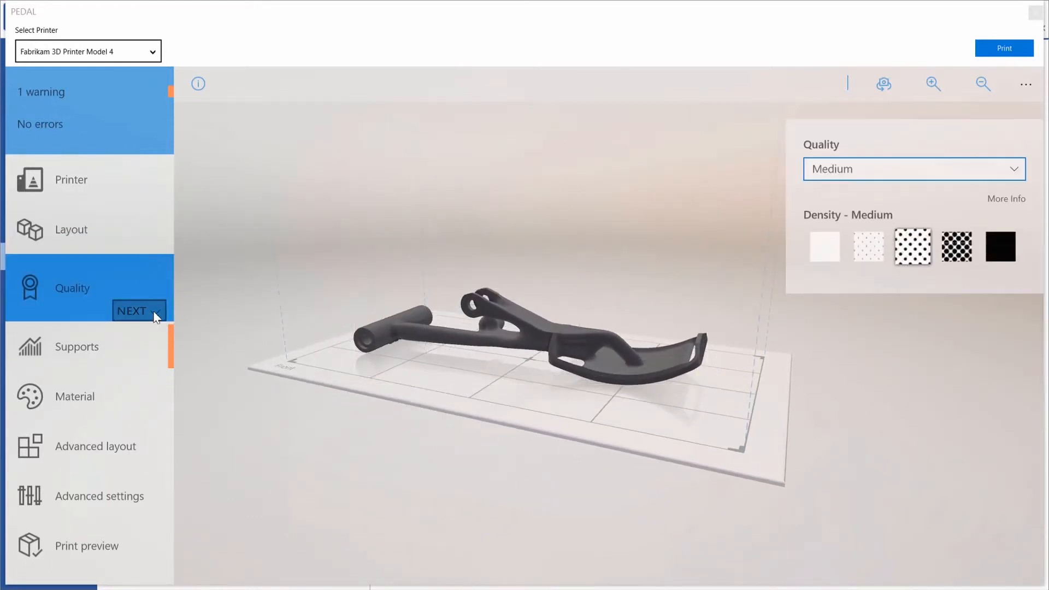
{"action": "left_click", "coordinate": [151, 312]}
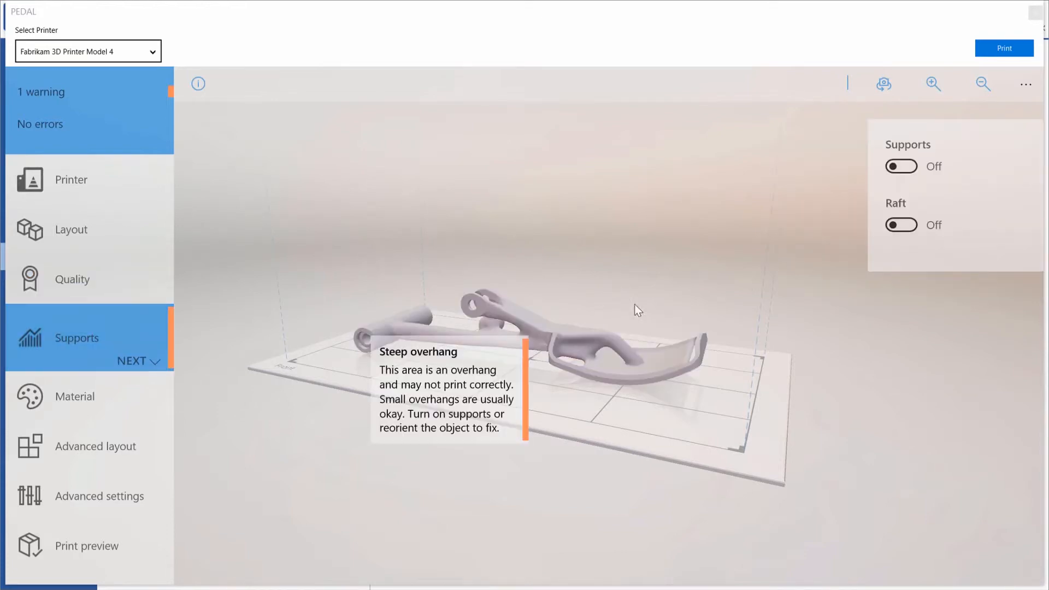
{"action": "left_click_drag", "start_coordinate": [680, 293], "coordinate": [639, 321]}
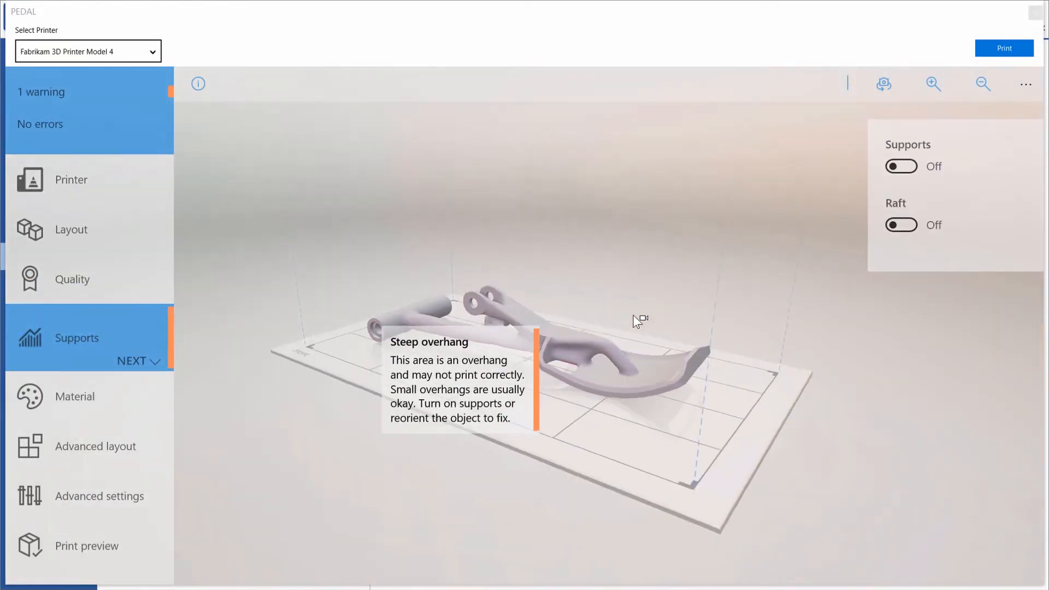
- Set the print color to red, review the advanced settings and print preview, and close the print setup without printing
{"action": "left_click", "coordinate": [144, 359]}
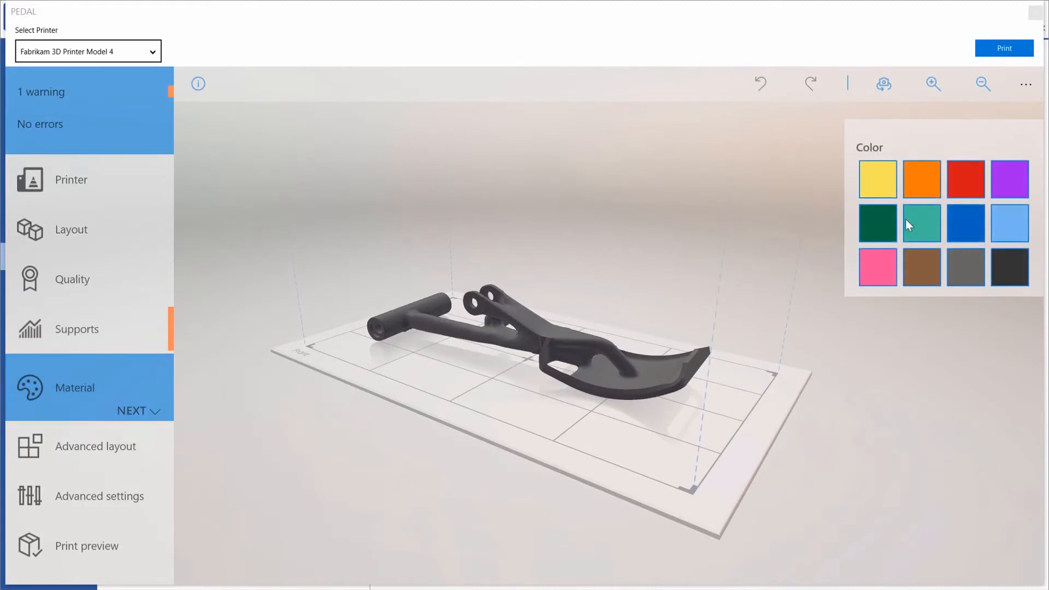
{"action": "left_click", "coordinate": [115, 425]}
{"action": "left_click", "coordinate": [137, 462]}
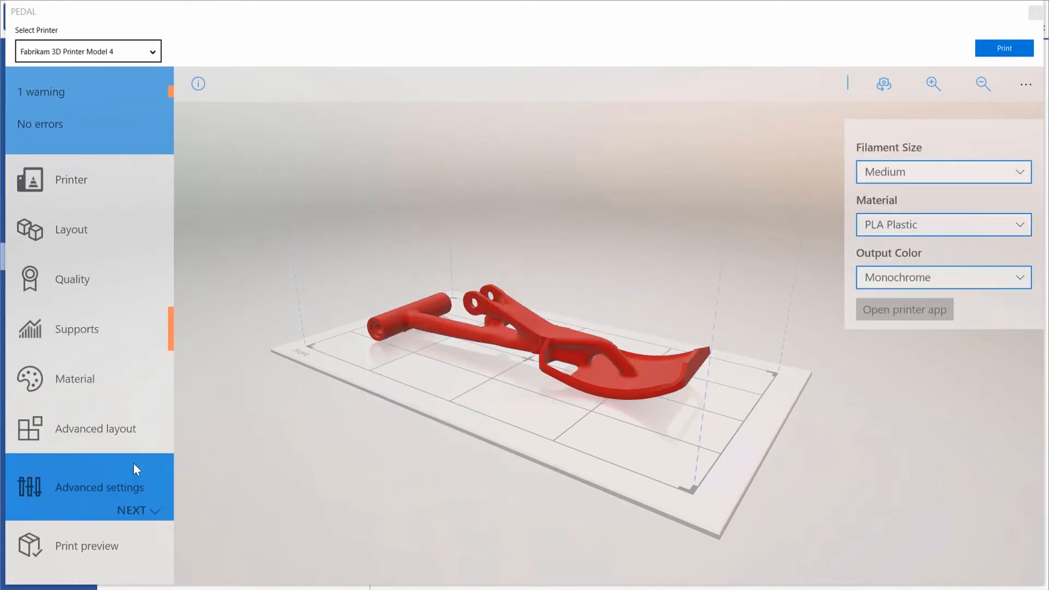
{"action": "left_click", "coordinate": [135, 503]}
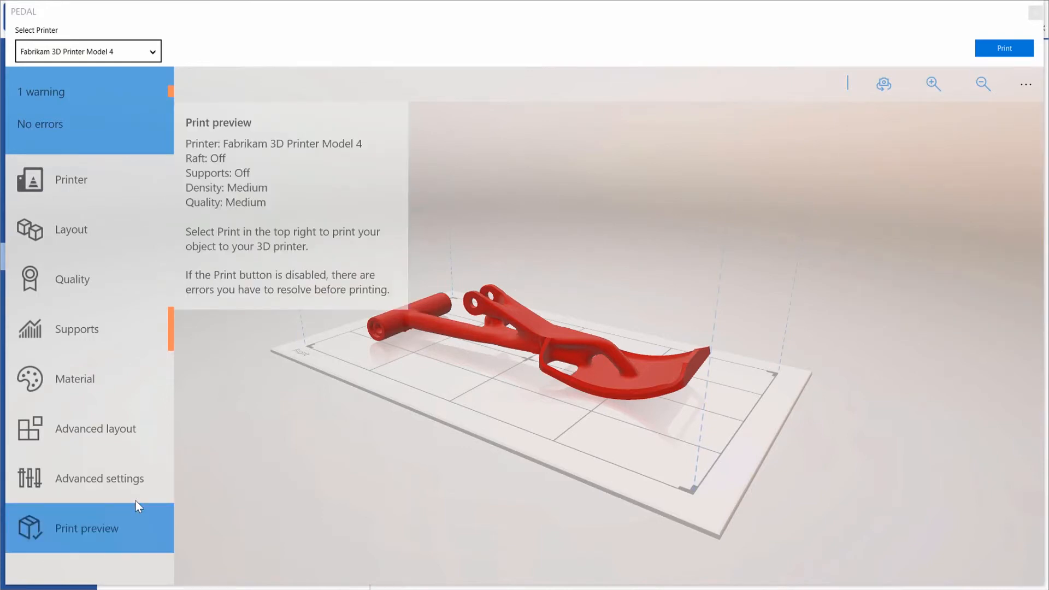
{"action": "left_click", "coordinate": [1036, 13]}
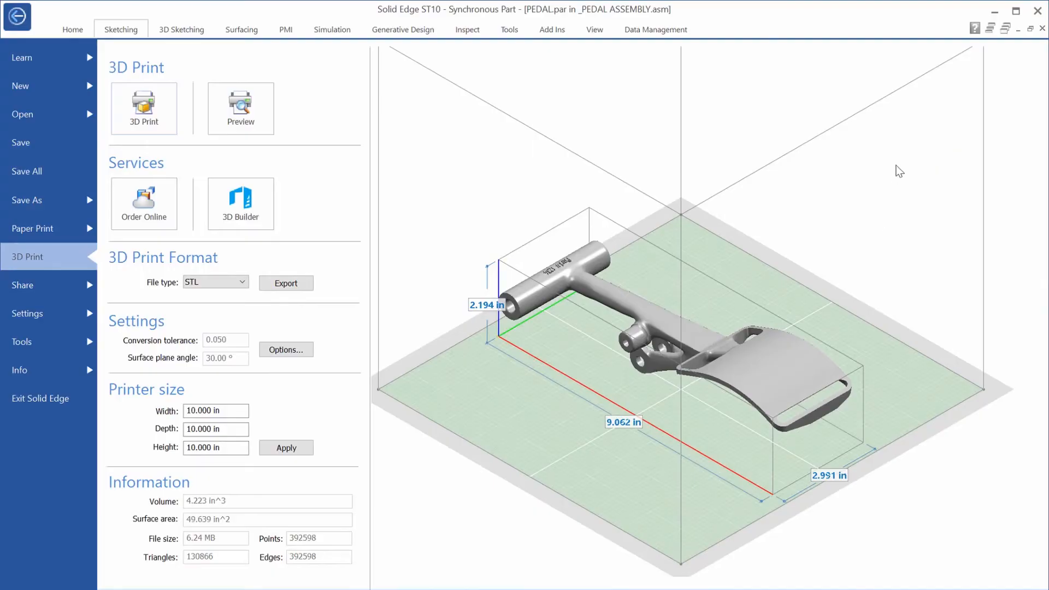
- Send the pedal to the online 3D print ordering service and check its printability and scale
{"action": "left_click", "coordinate": [143, 219]}
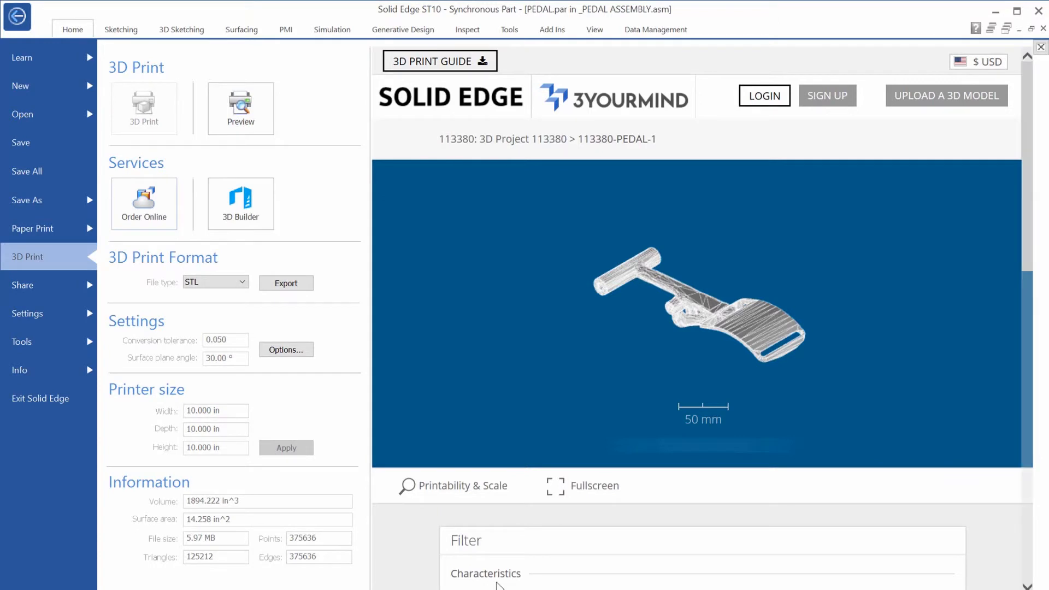
{"action": "scroll", "coordinate": [704, 311], "scroll_direction": "up", "scroll_amount": 3}
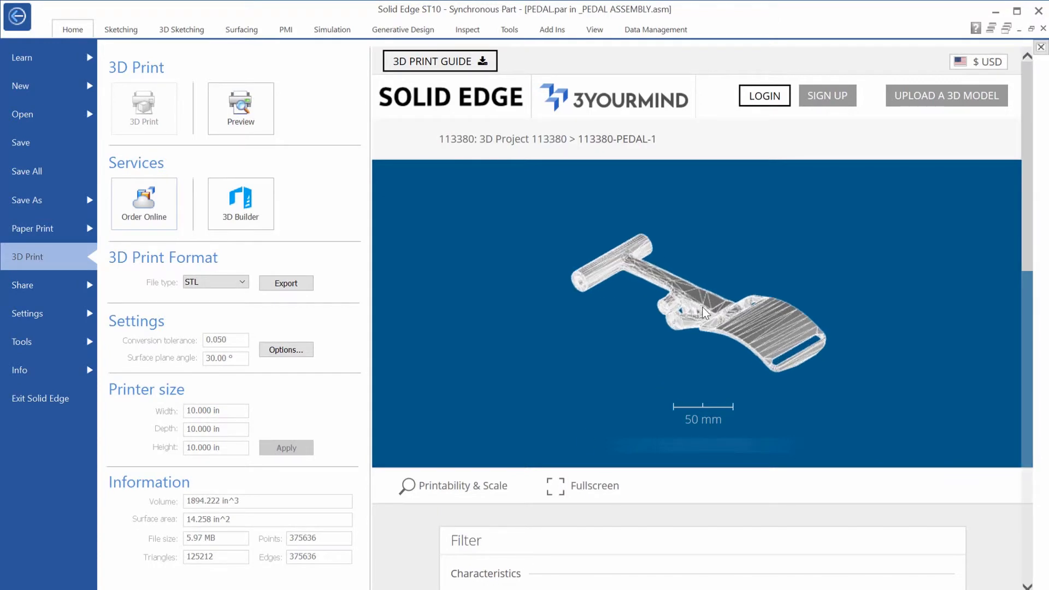
{"action": "scroll", "coordinate": [706, 315], "scroll_direction": "up", "scroll_amount": 1}
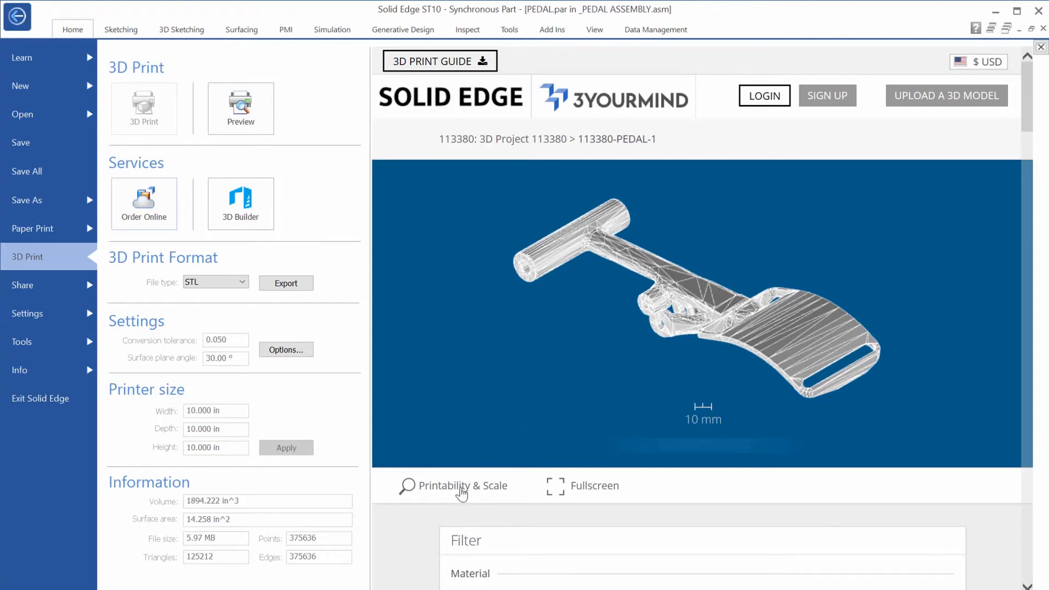
{"action": "left_click", "coordinate": [462, 489]}
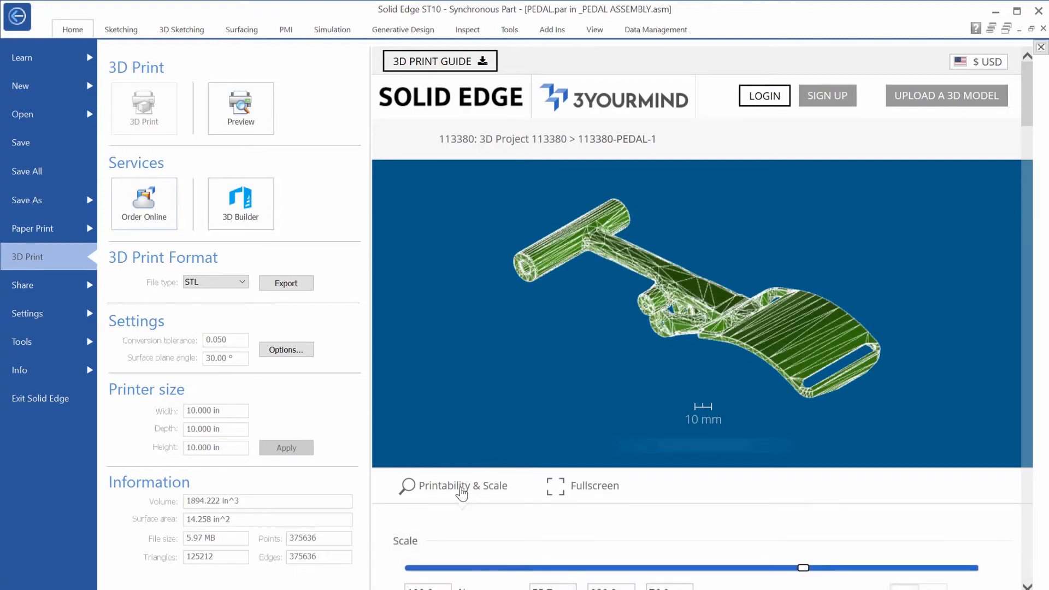
- Order one pedal in Polyamide (PA12) from the 3Dream printing service and continue to the checkout
{"action": "left_click_drag", "start_coordinate": [1025, 107], "coordinate": [1021, 261]}
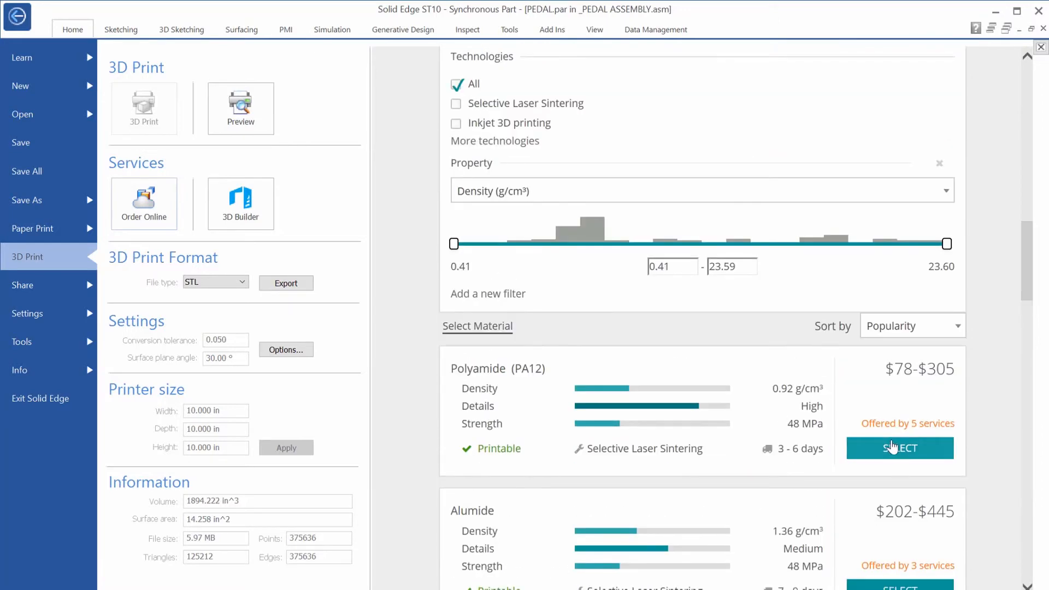
{"action": "left_click", "coordinate": [896, 448]}
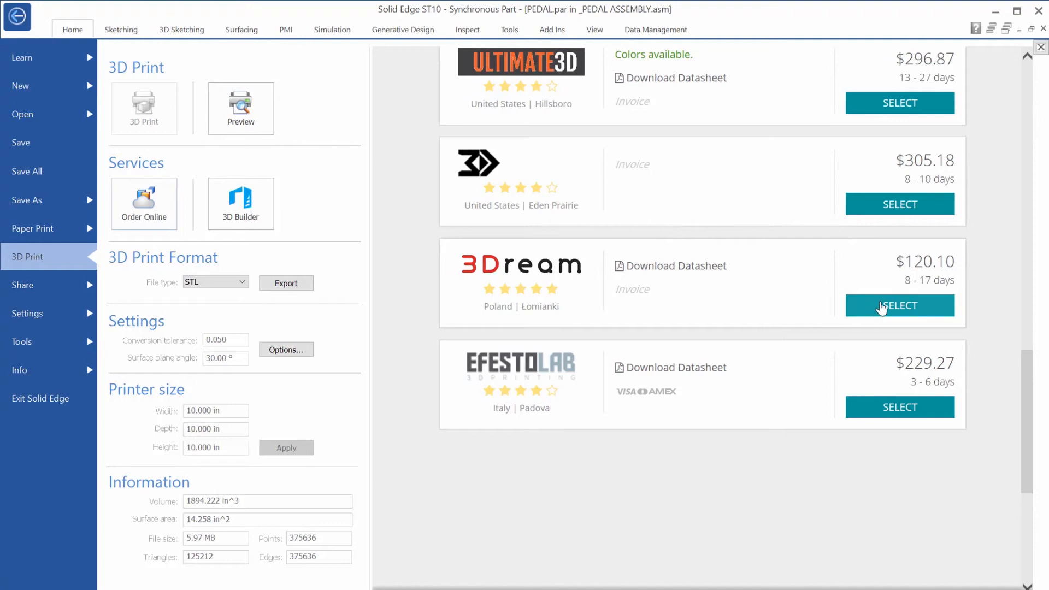
{"action": "left_click", "coordinate": [888, 306]}
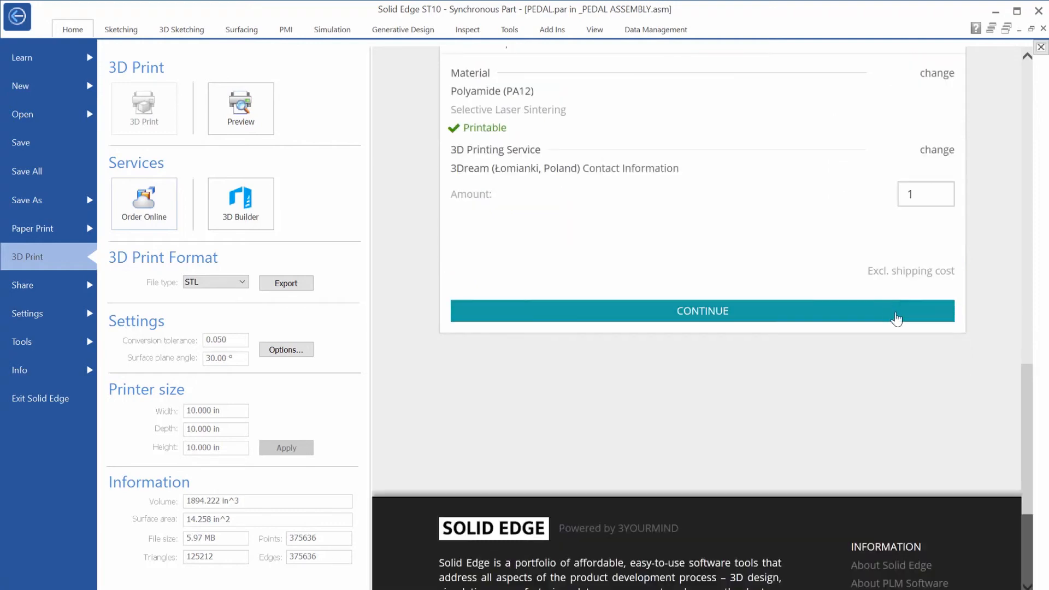
{"action": "left_click", "coordinate": [705, 312]}
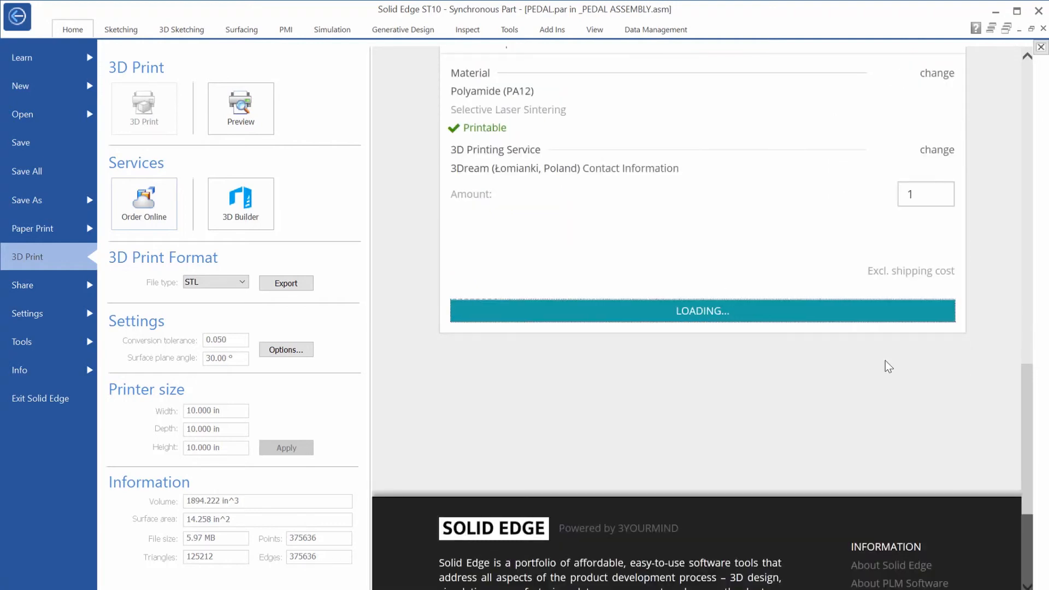